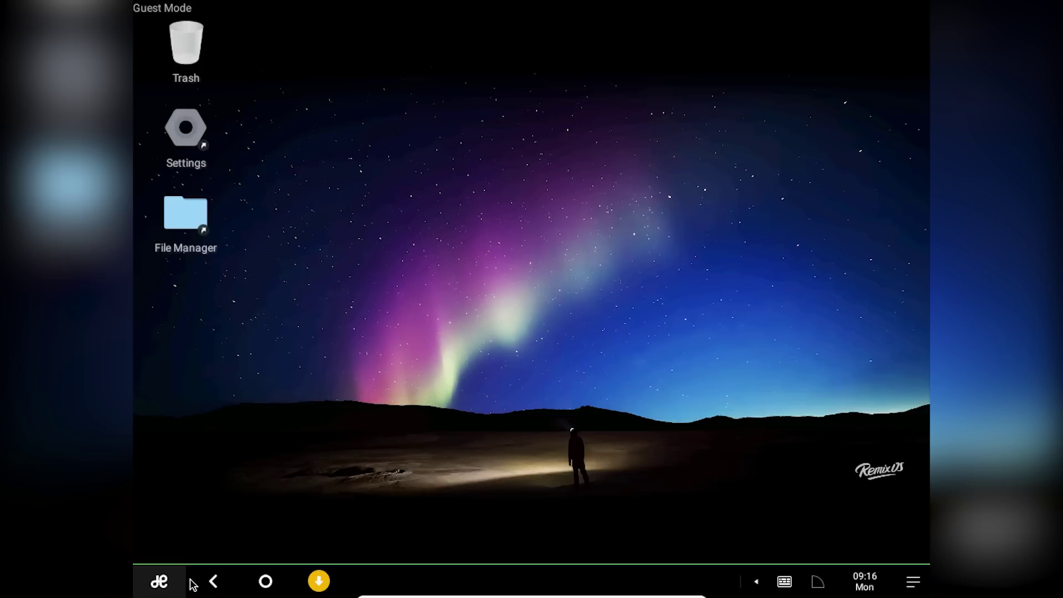
# Launch Browser from the app drawer, maximize it, and enter jktricks.com/playstore in the address bar.
pyautogui.click(159, 582)
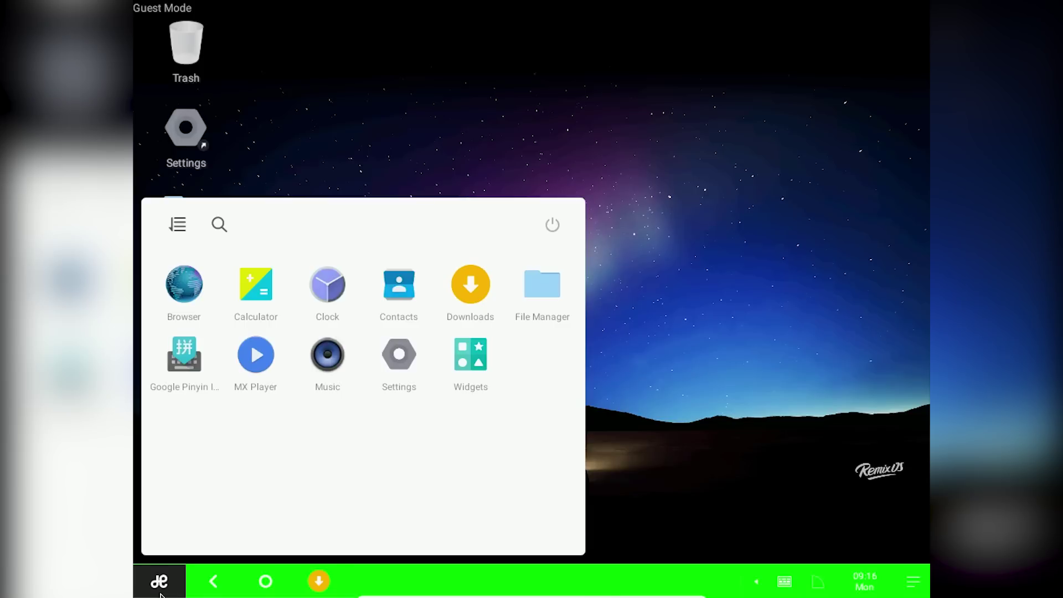
pyautogui.click(184, 285)
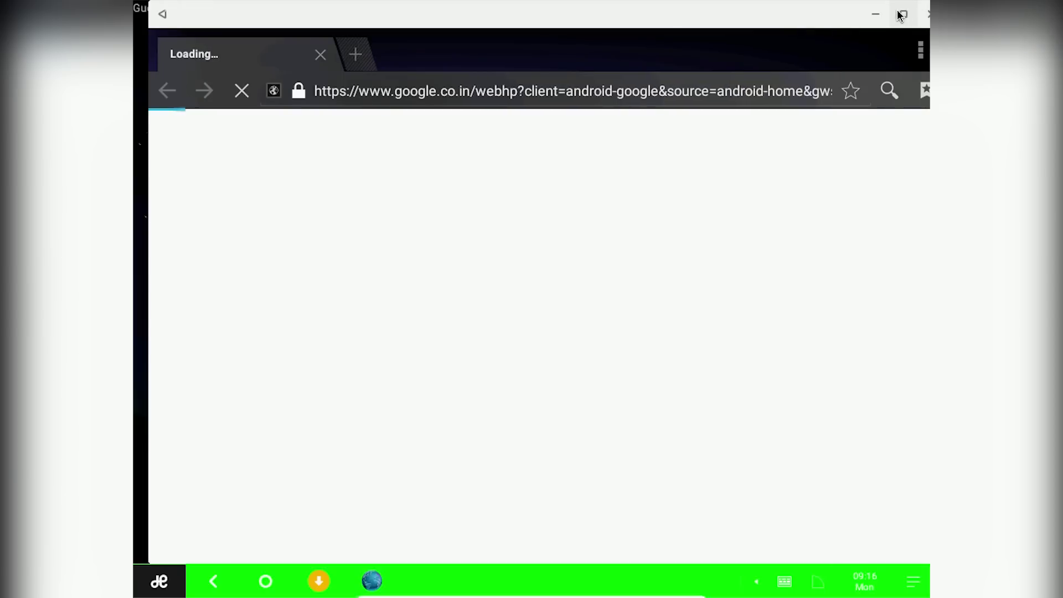
pyautogui.click(903, 13)
pyautogui.click(702, 93)
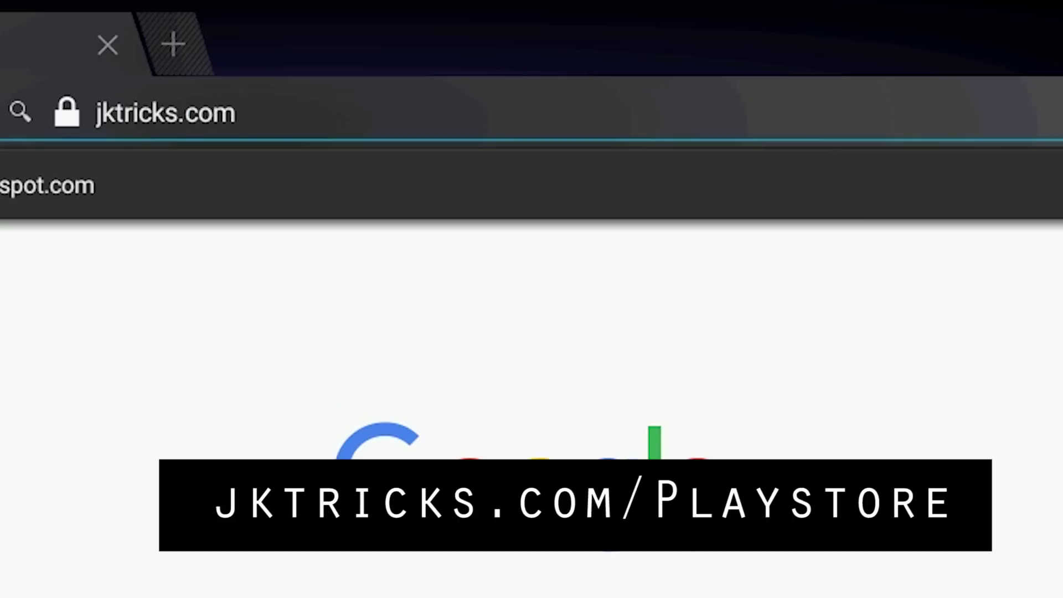
pyautogui.write('/p')
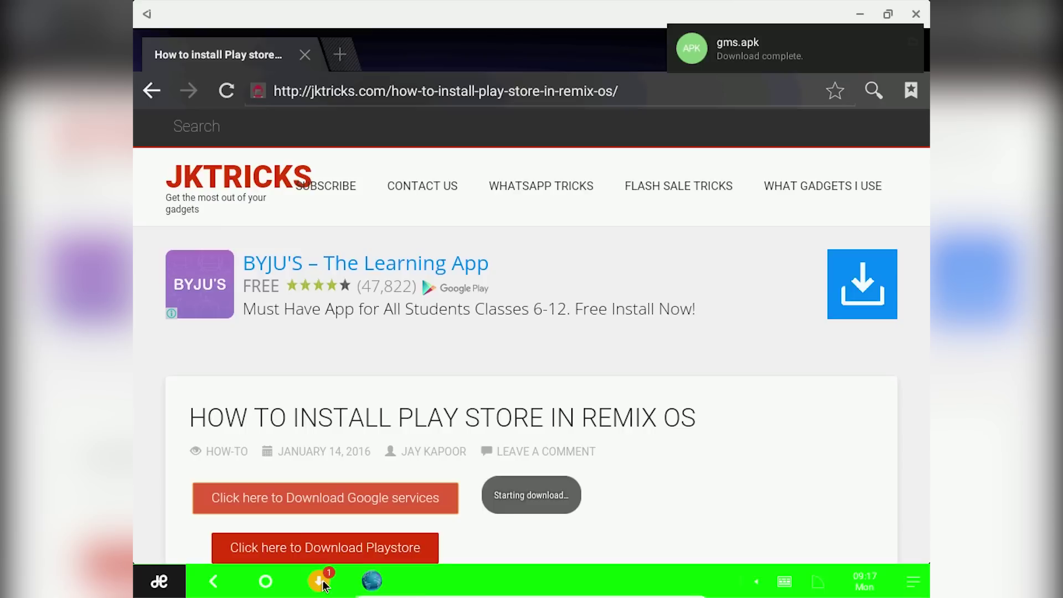
# Try installing gms.apk from Downloads, then enable Unknown sources in security settings and accept the warning.
pyautogui.click(324, 581)
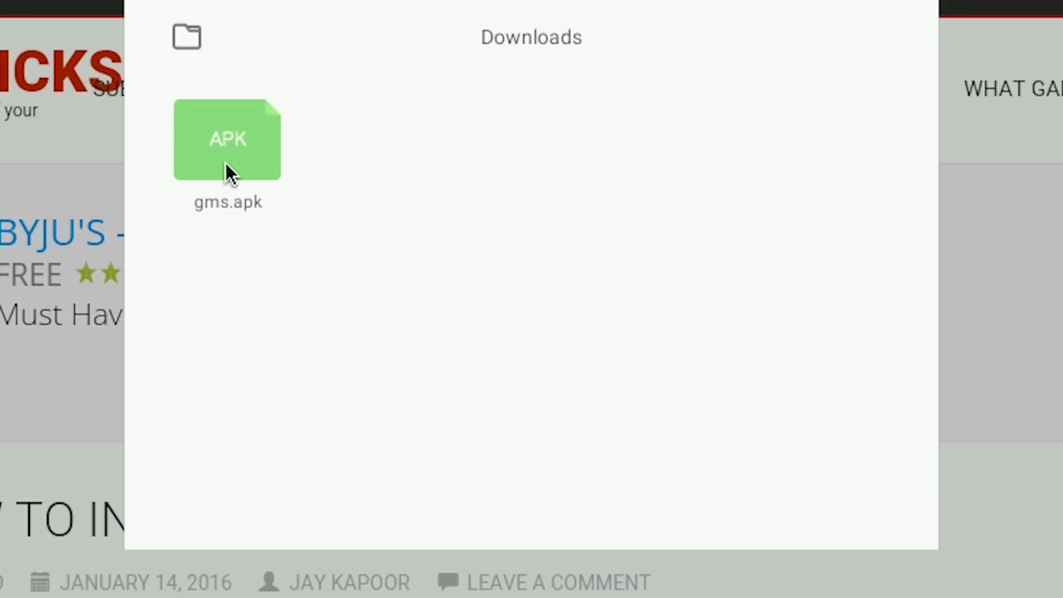
pyautogui.click(367, 231)
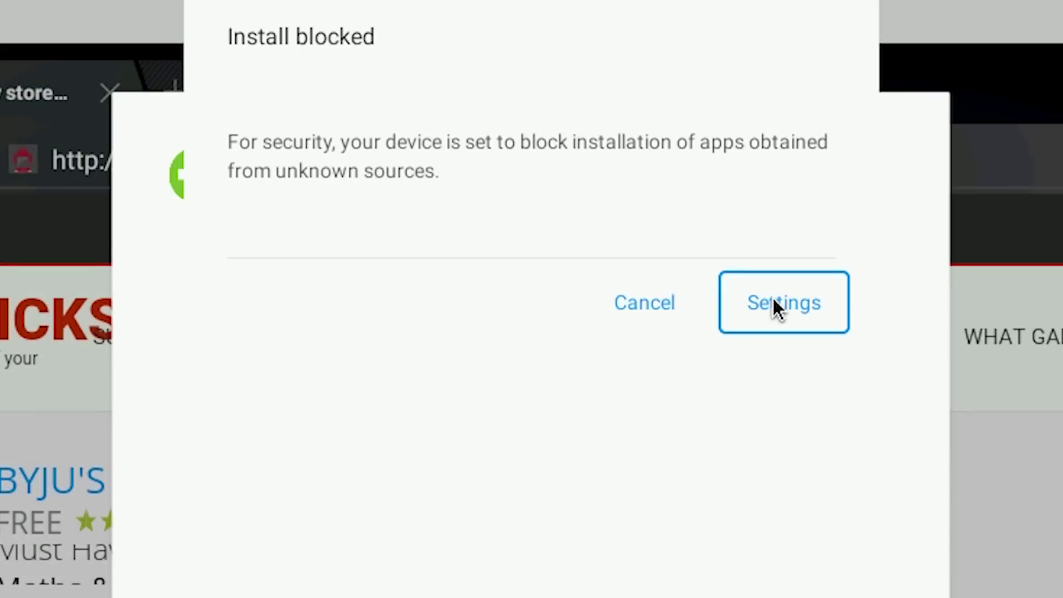
pyautogui.click(772, 304)
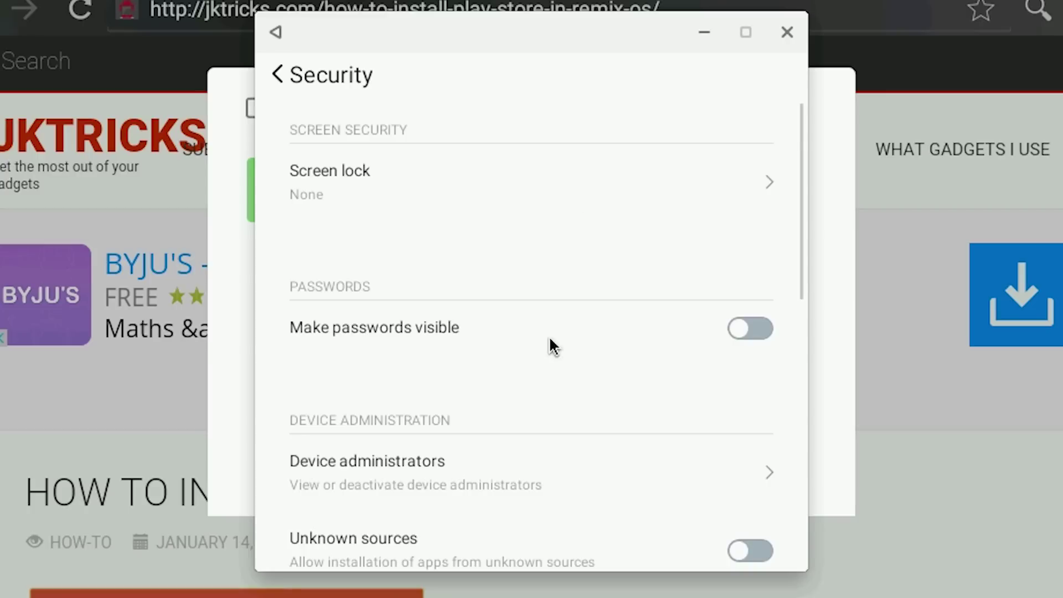
pyautogui.scroll(-3, 551, 344)
pyautogui.click(502, 487)
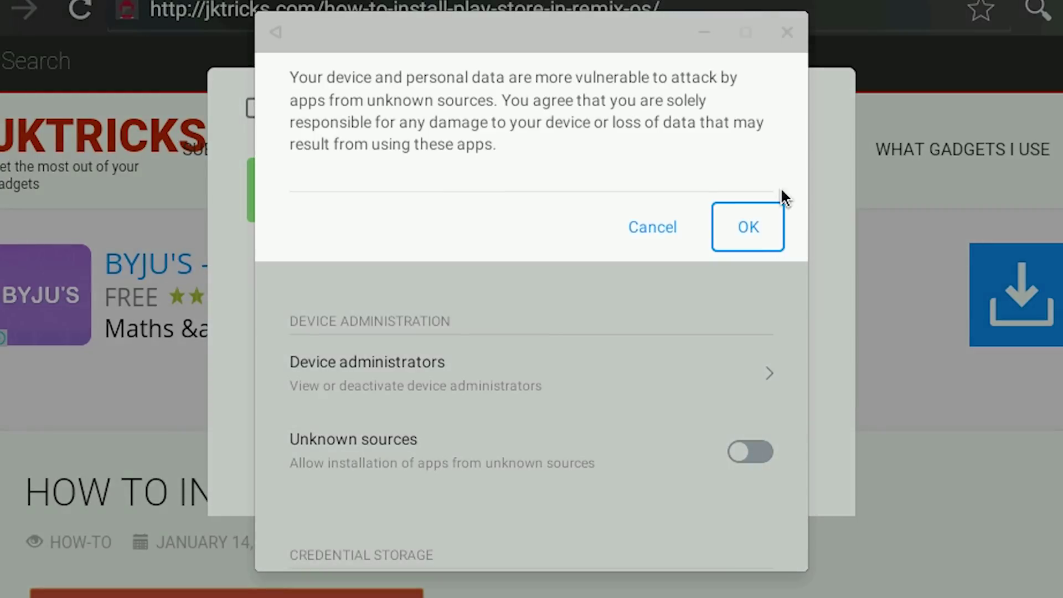
pyautogui.click(770, 210)
# Install gms.apk, open Google Services Installer and start ONE-CLICK TO INSTALL GOOGLE SERVICES.
pyautogui.click(710, 37)
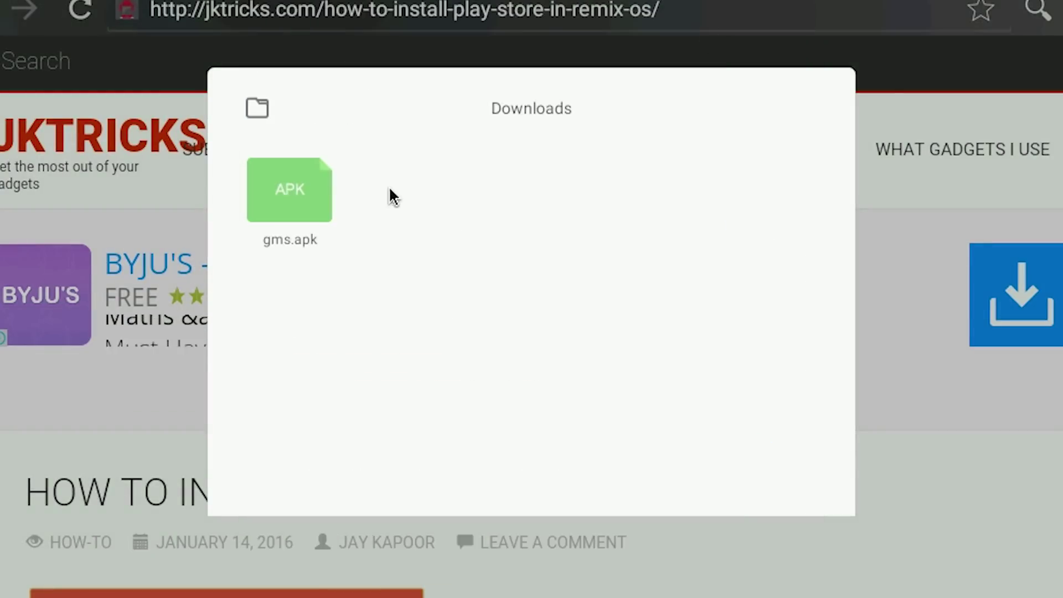
pyautogui.click(293, 196)
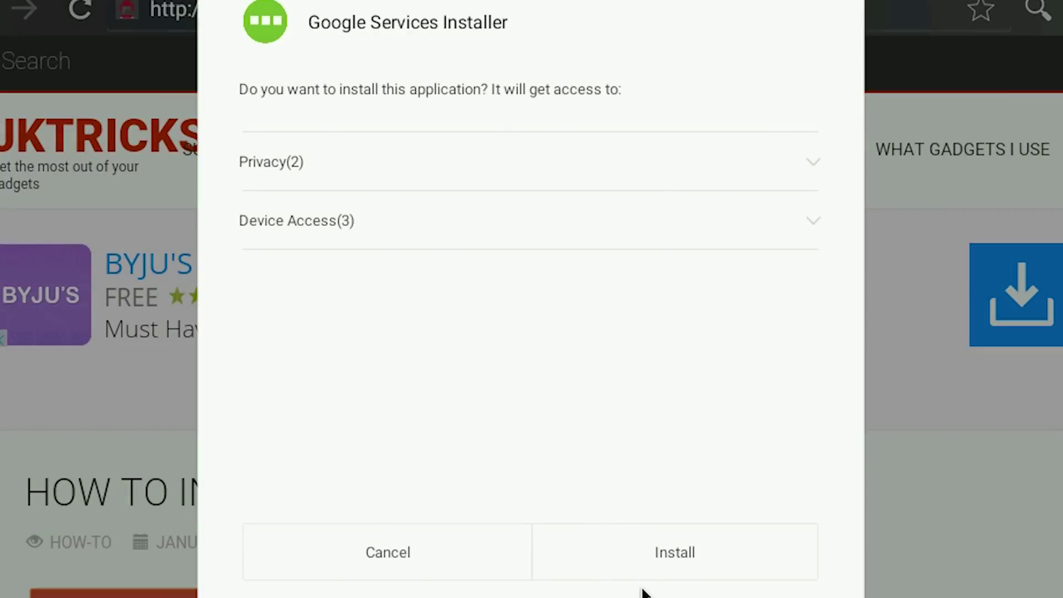
pyautogui.click(641, 567)
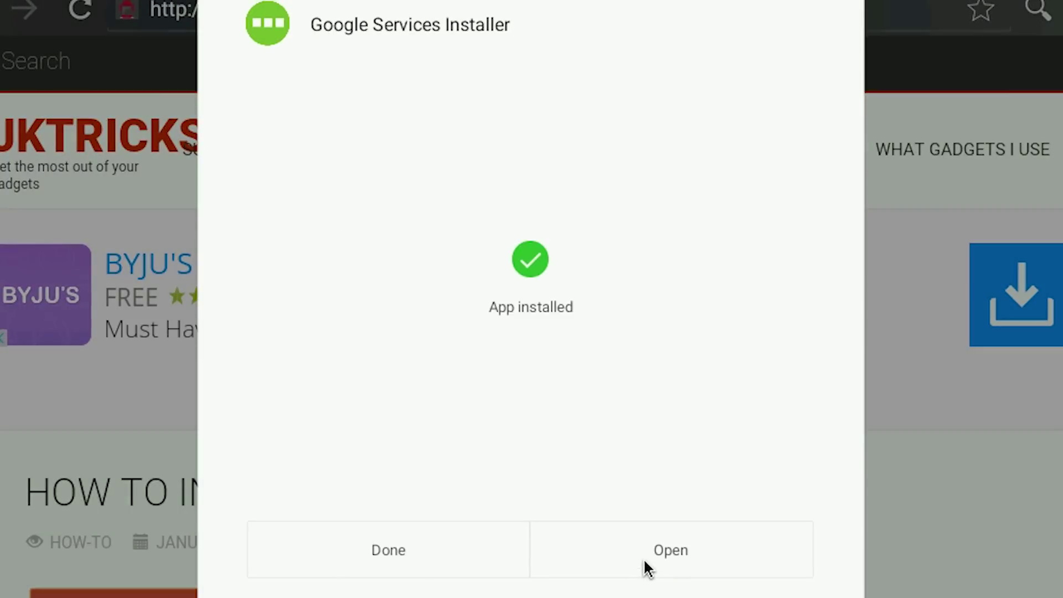
pyautogui.click(643, 558)
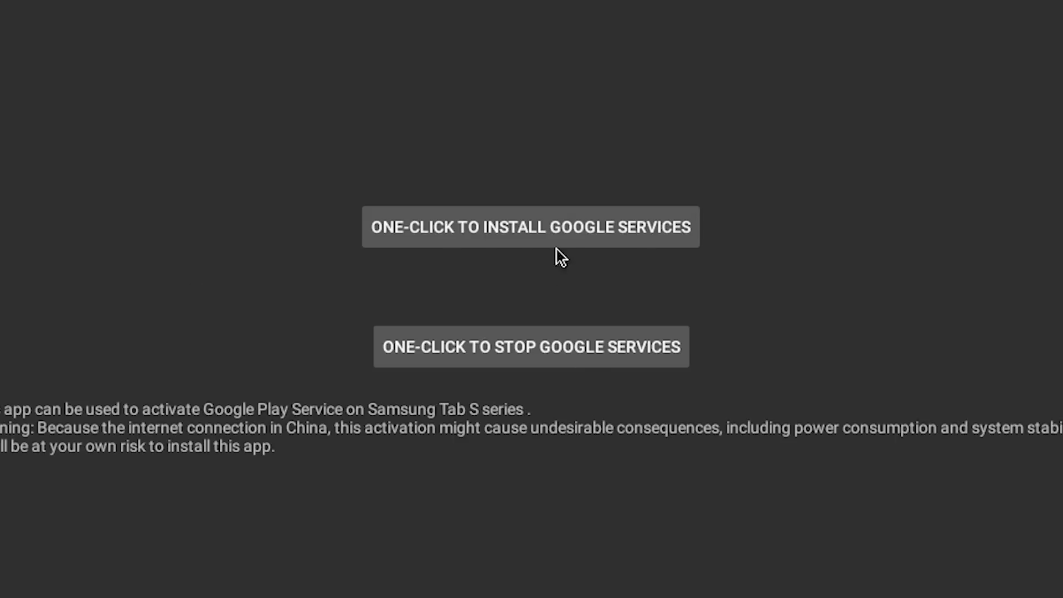
pyautogui.click(557, 240)
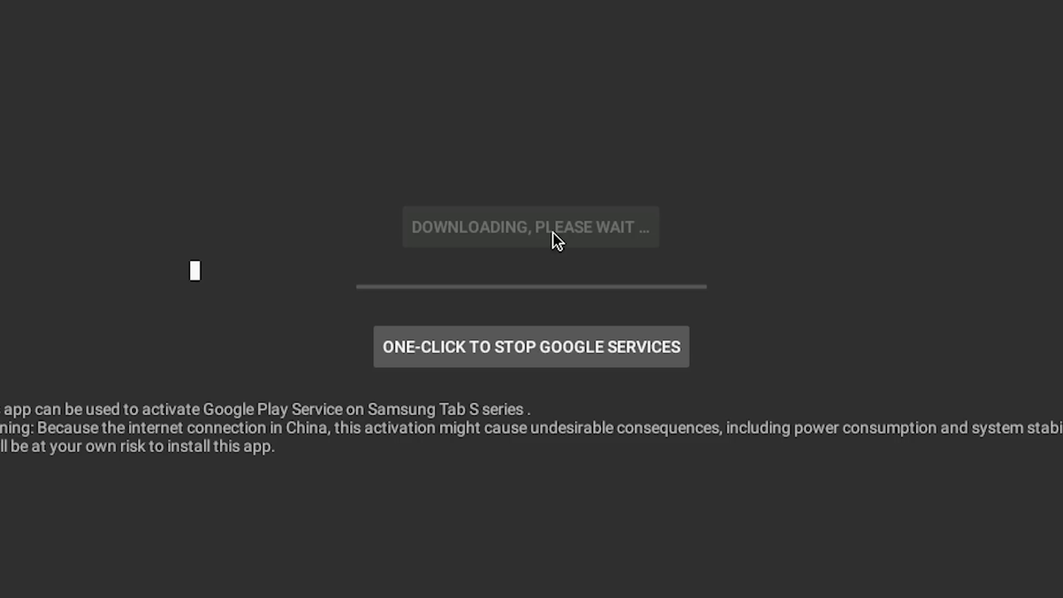
# In Date & time settings, disable both automatic toggles and set the time zone to Kolkata (GMT+05:30).
pyautogui.click(159, 581)
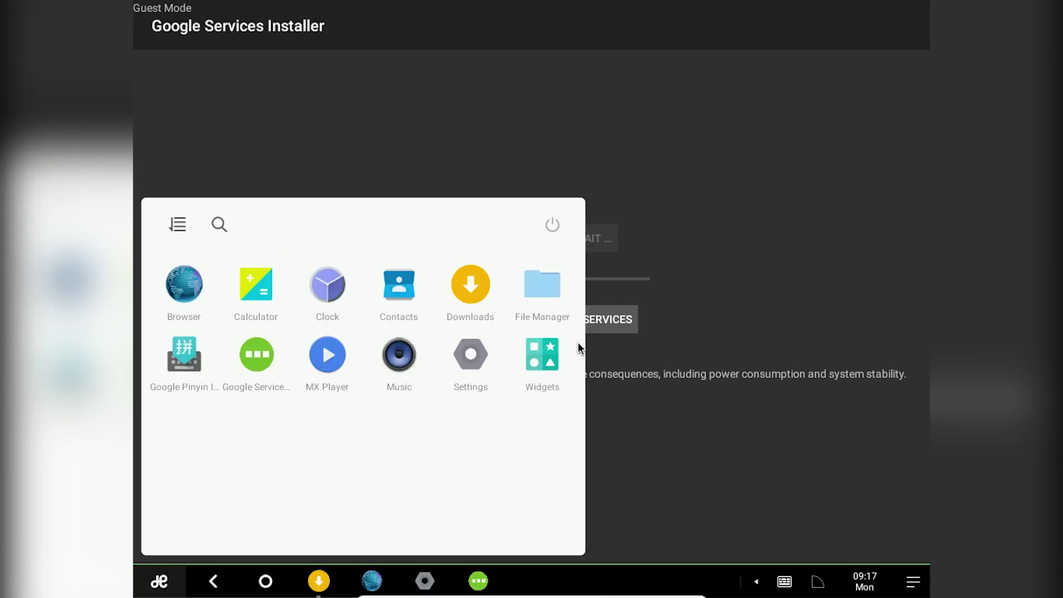
pyautogui.click(491, 354)
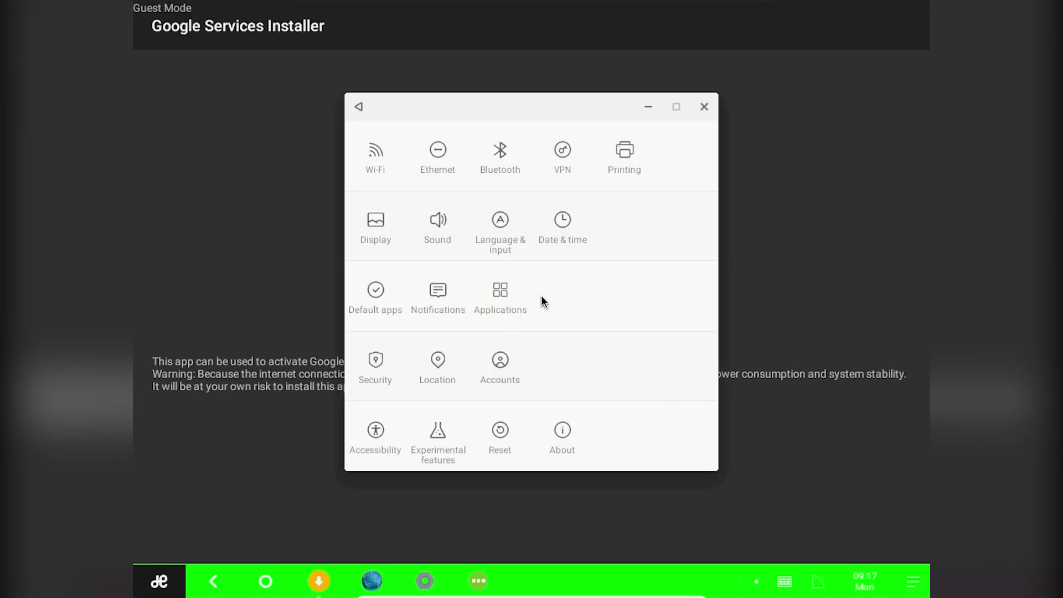
pyautogui.click(556, 229)
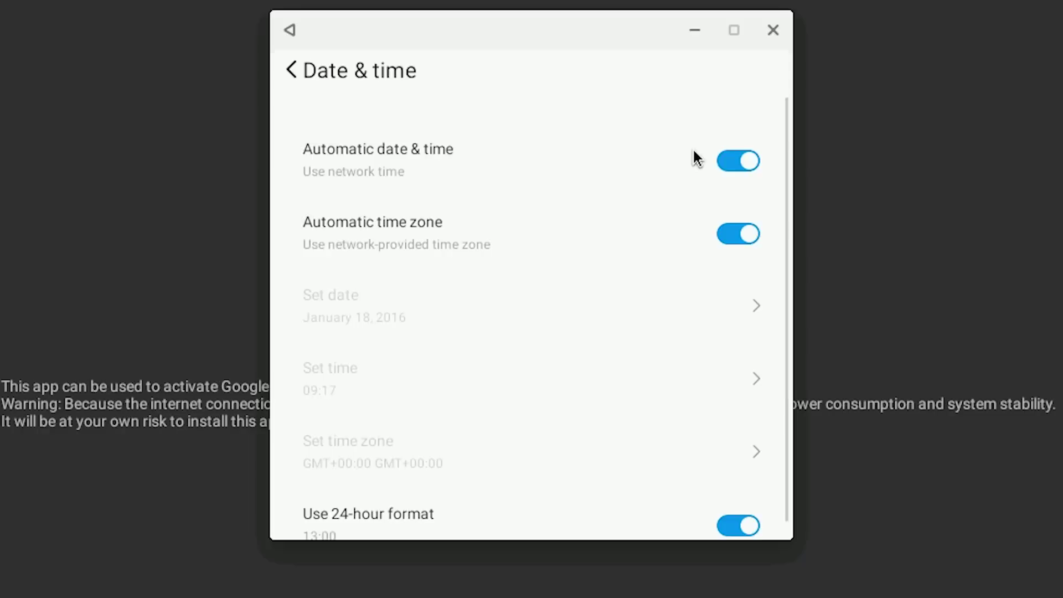
pyautogui.click(691, 202)
pyautogui.click(674, 250)
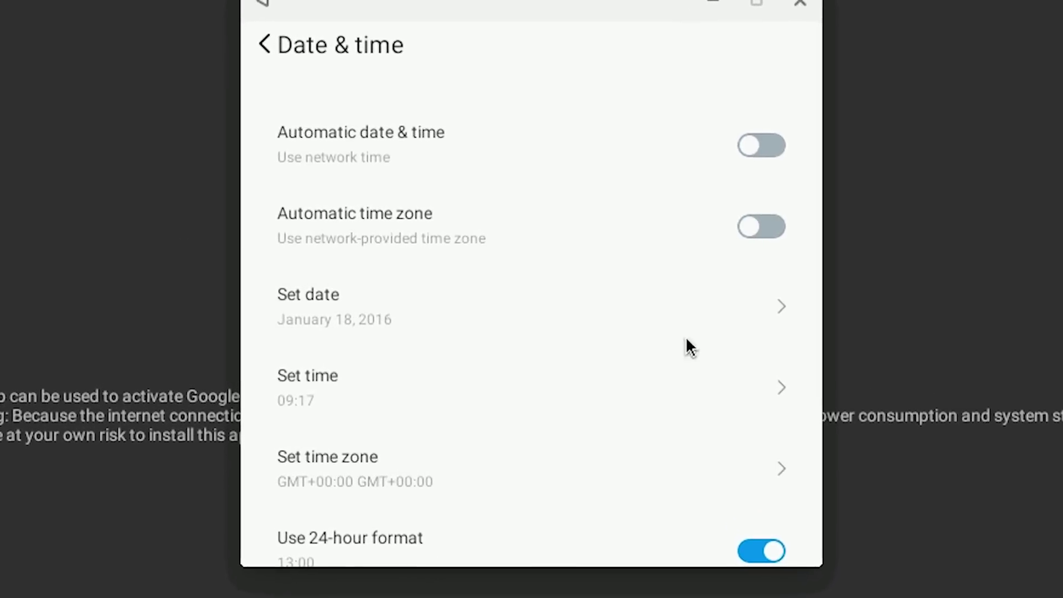
pyautogui.click(476, 470)
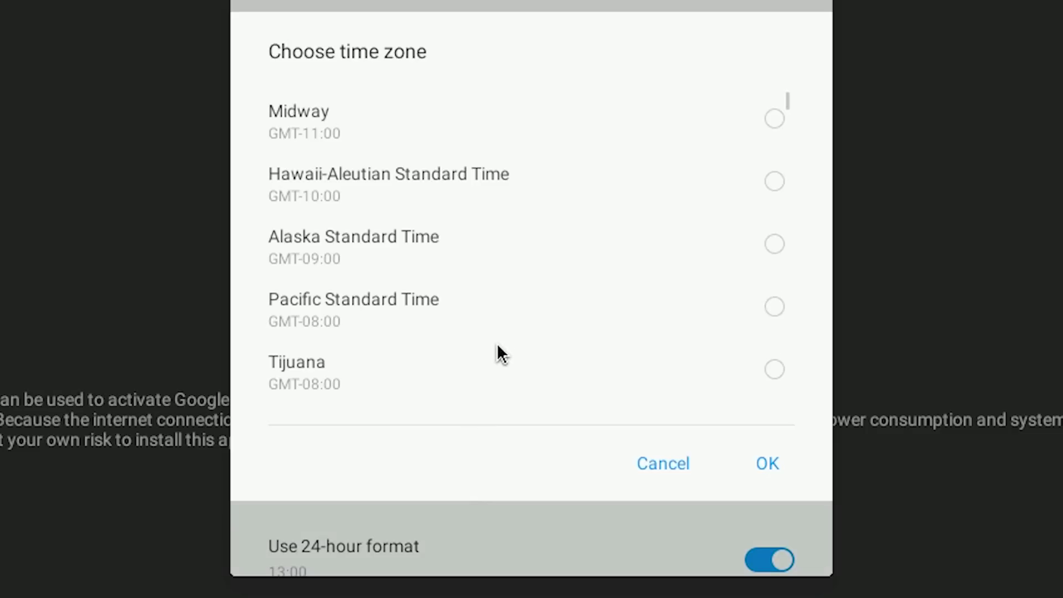
pyautogui.moveTo(496, 344); pyautogui.dragTo(498, 248)
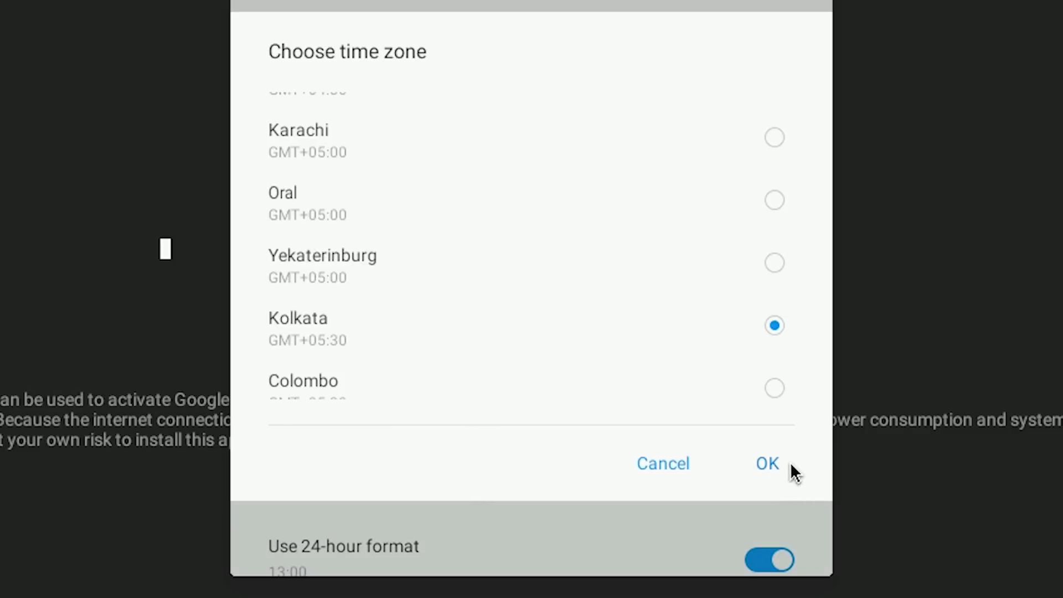
pyautogui.click(786, 464)
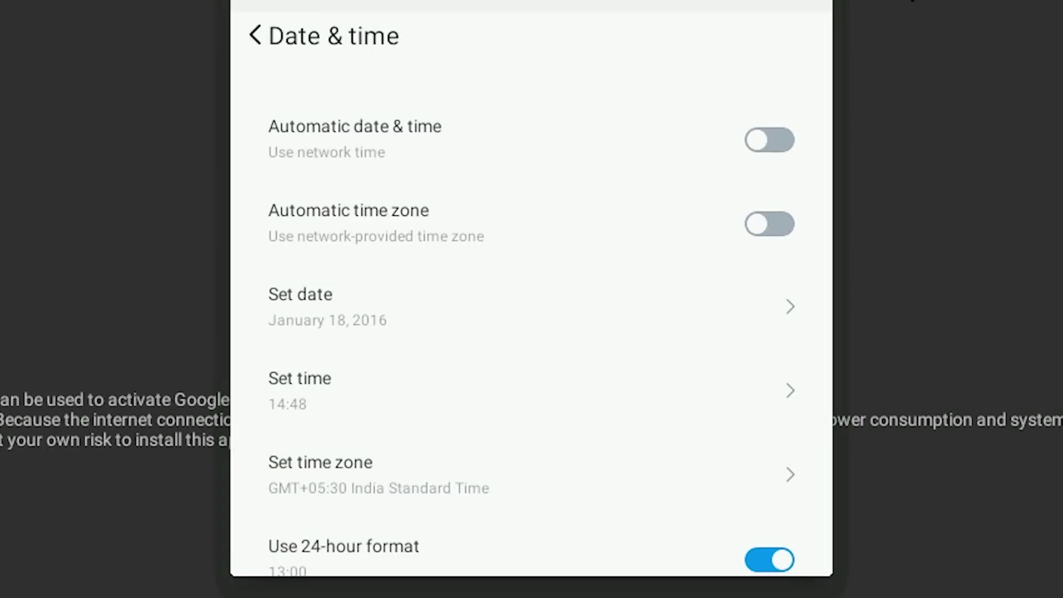
pyautogui.press('Escape')
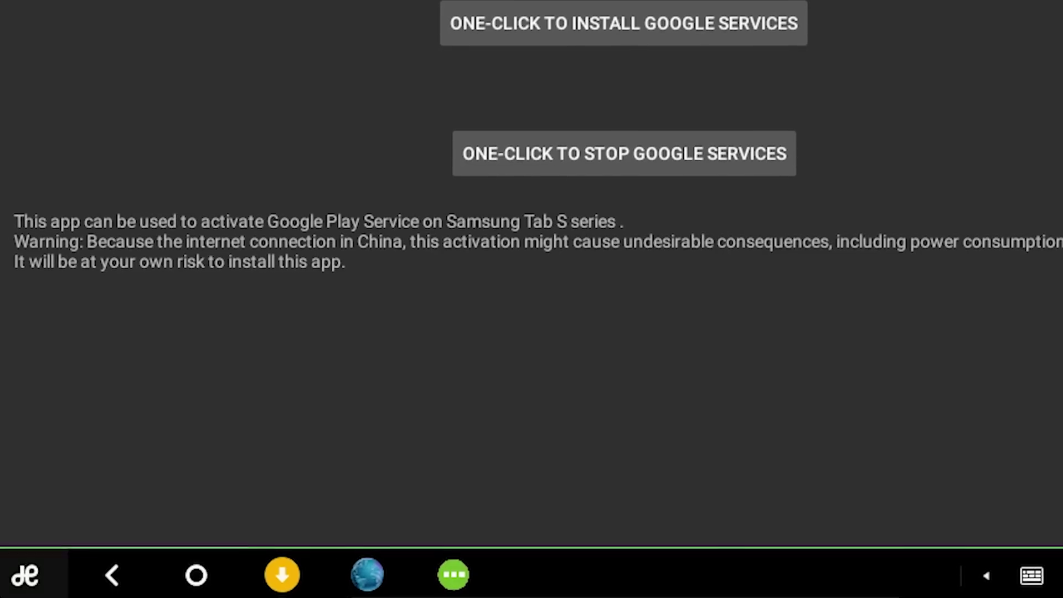
# Download Google Play Store.apk from the article's Playstore link and open it from Downloads.
pyautogui.press('super')
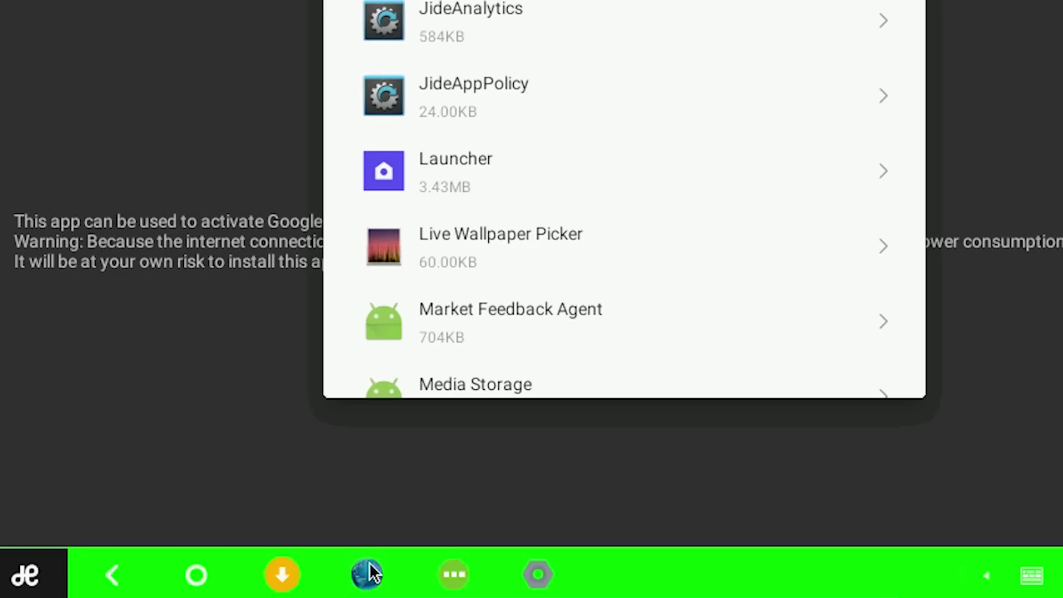
pyautogui.click(368, 573)
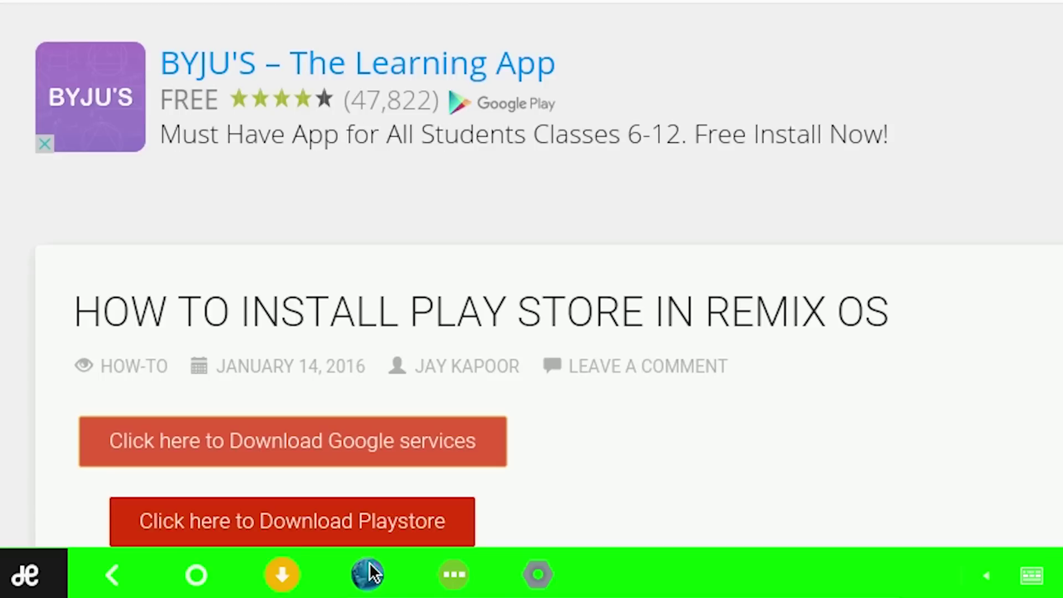
pyautogui.click(371, 534)
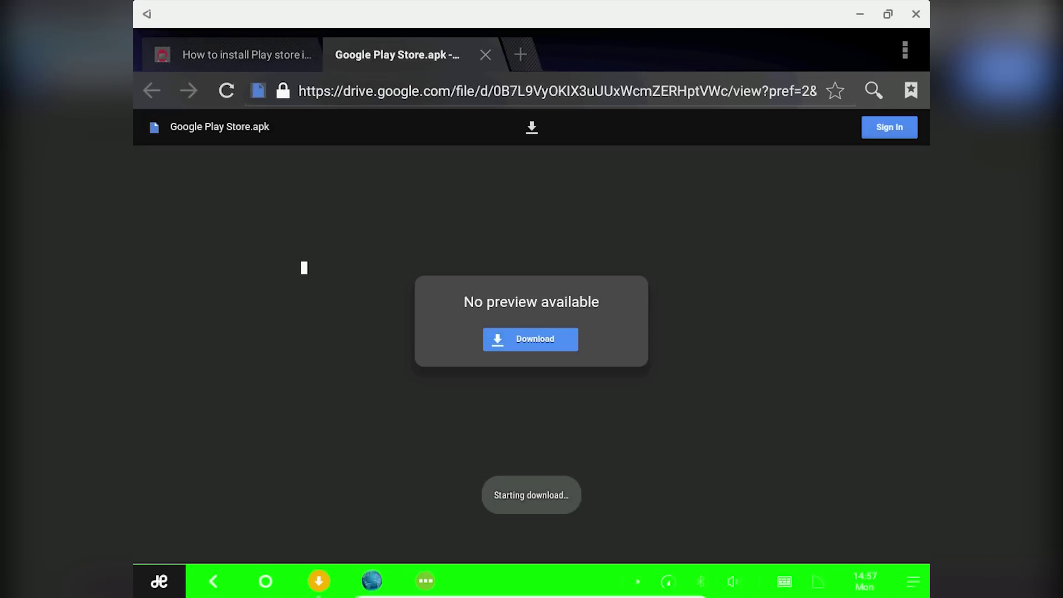
pyautogui.click(321, 582)
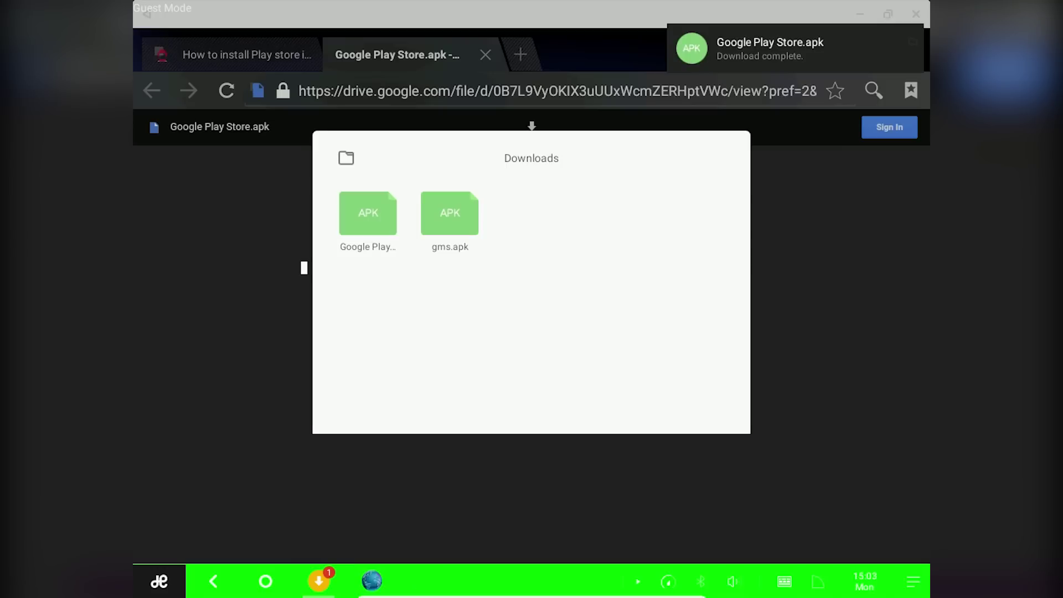
pyautogui.click(364, 232)
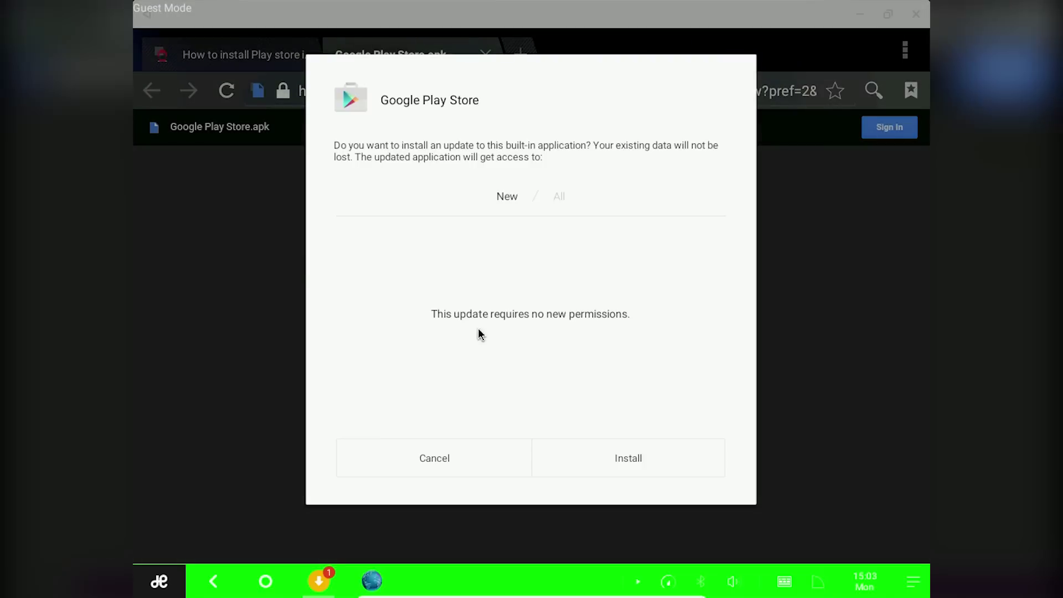
# Install the Google Play Store update past the Play Protect prompt, click Done, and reopen the launcher.
pyautogui.click(611, 465)
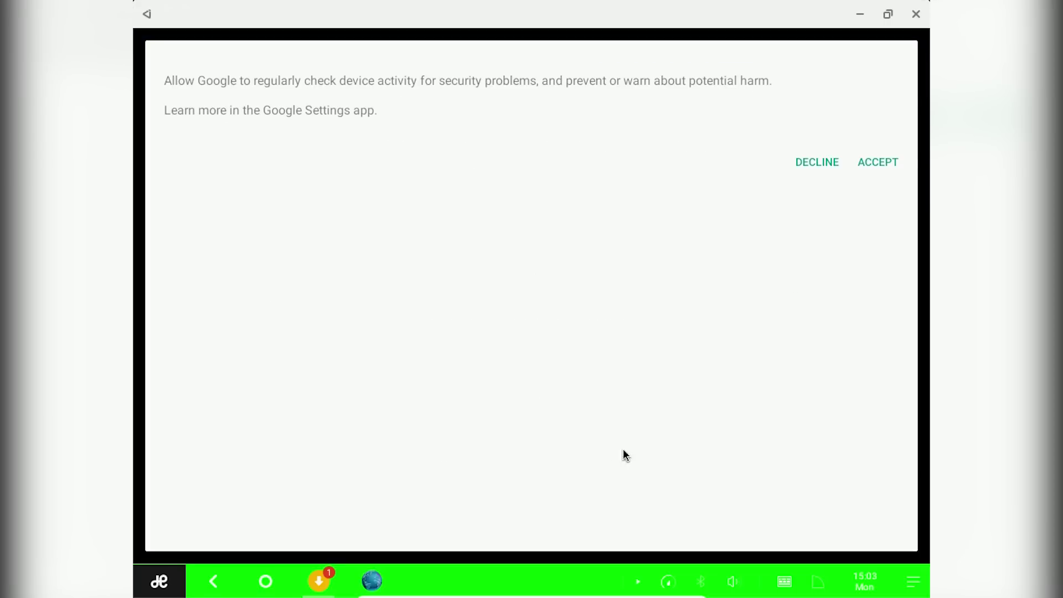
pyautogui.click(892, 165)
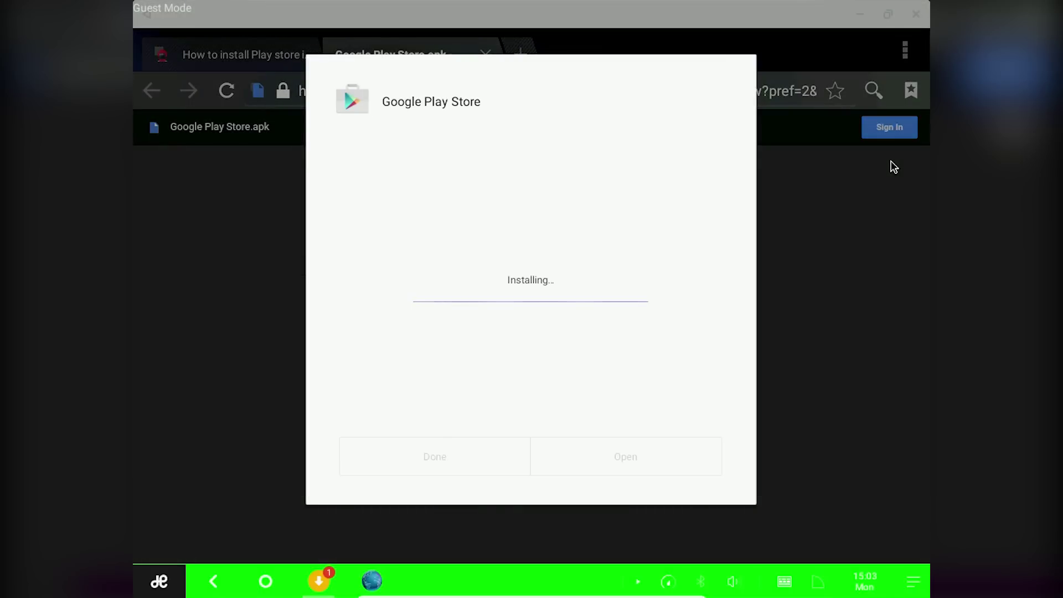
pyautogui.click(469, 447)
pyautogui.press('super')
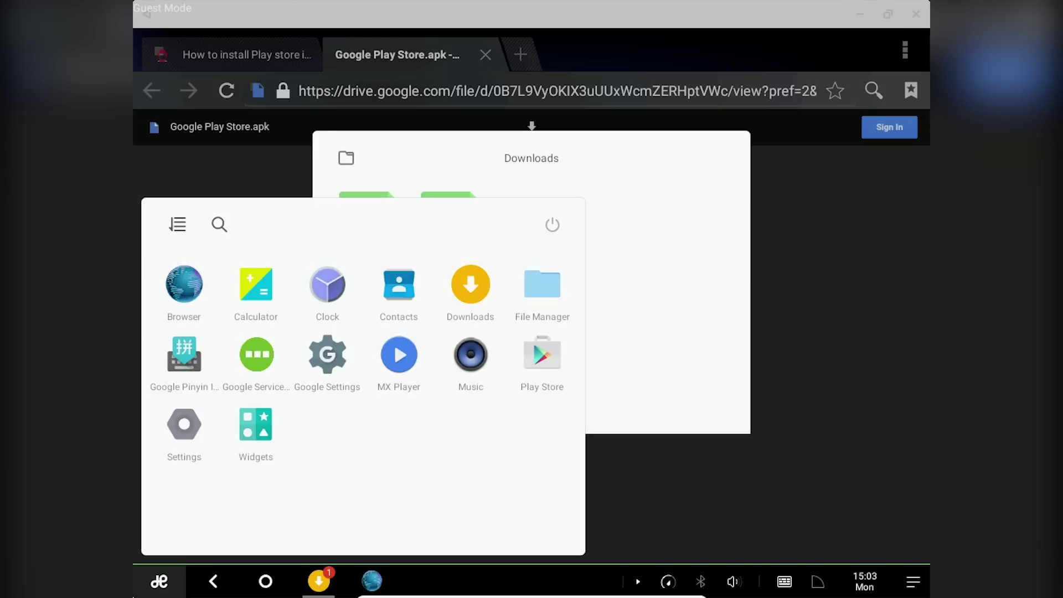
# Clear all data for Google Play services from Settings > Applications and confirm.
pyautogui.click(187, 431)
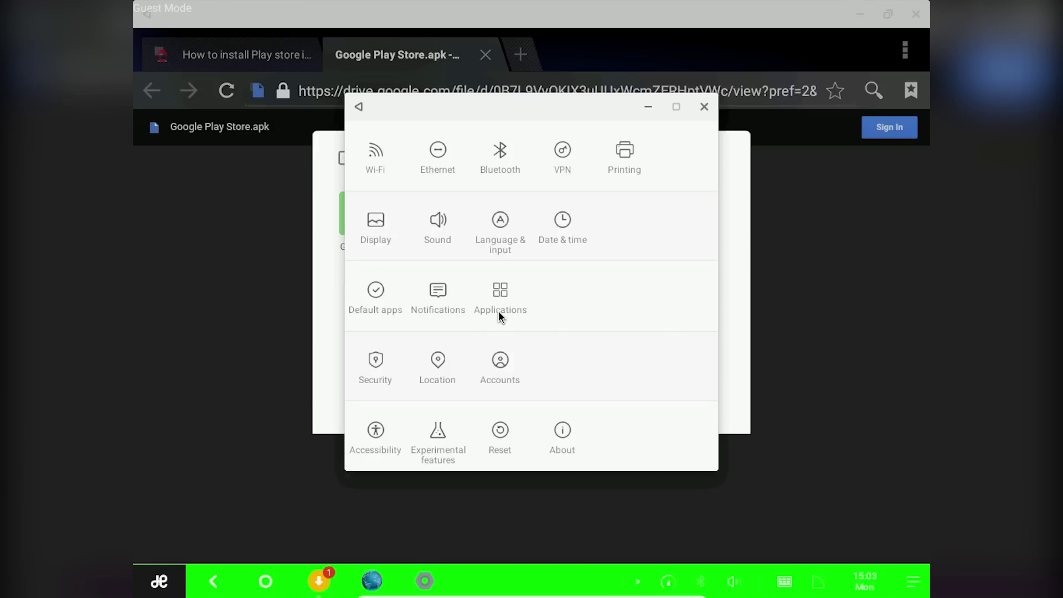
pyautogui.click(498, 314)
pyautogui.scroll(-10, 481, 332)
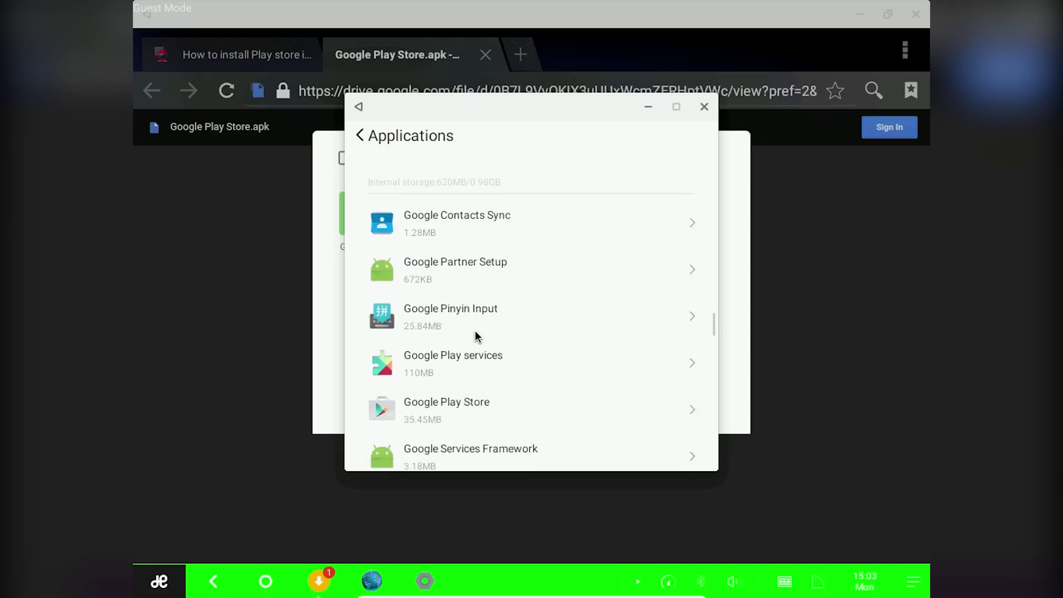
pyautogui.scroll(-2, 477, 343)
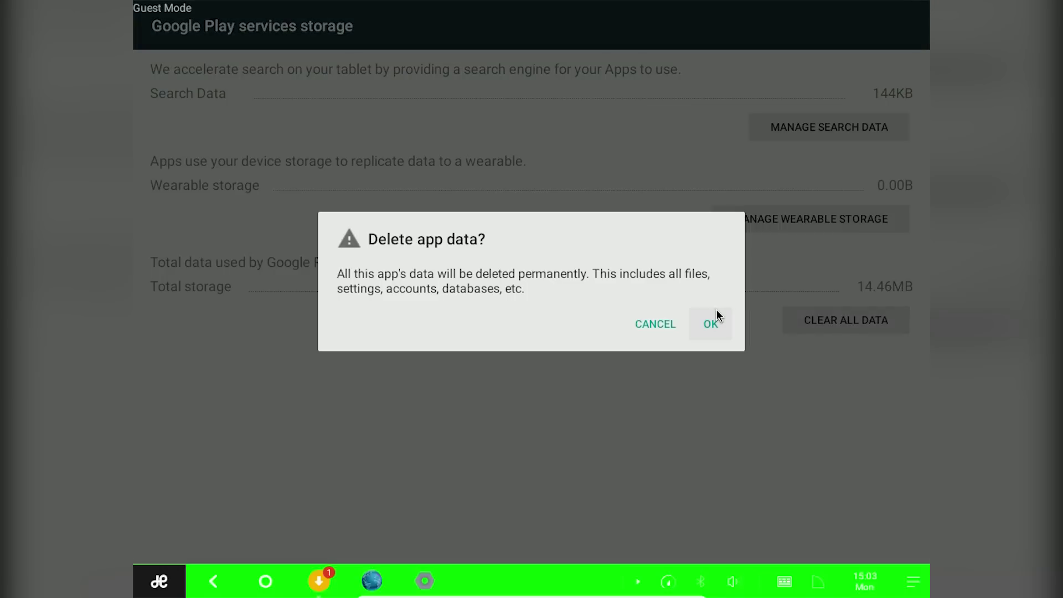
pyautogui.click(716, 314)
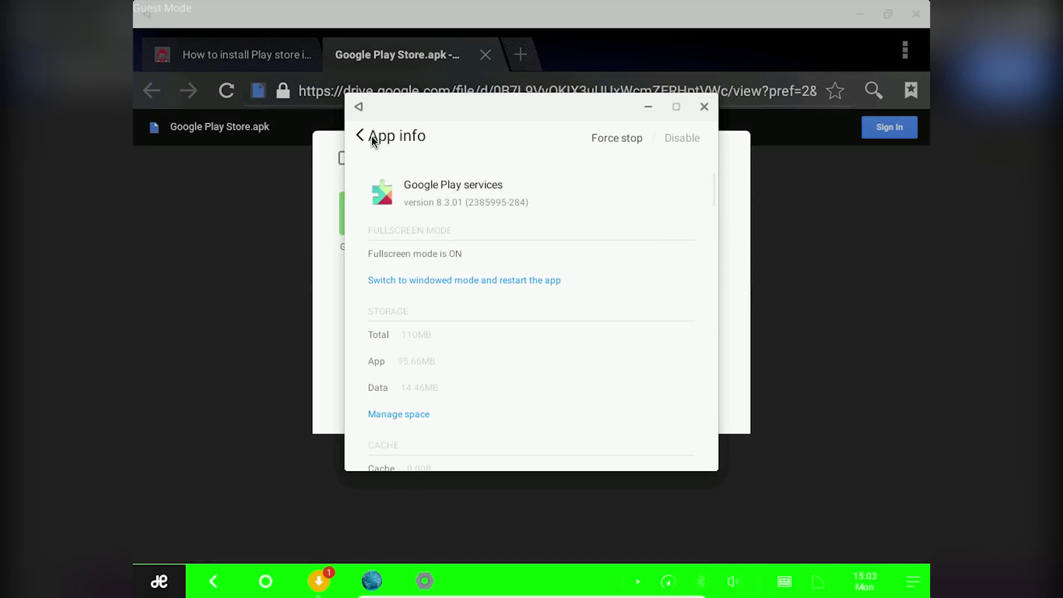
# Clear Google Services Framework's data and confirm.
pyautogui.click(361, 136)
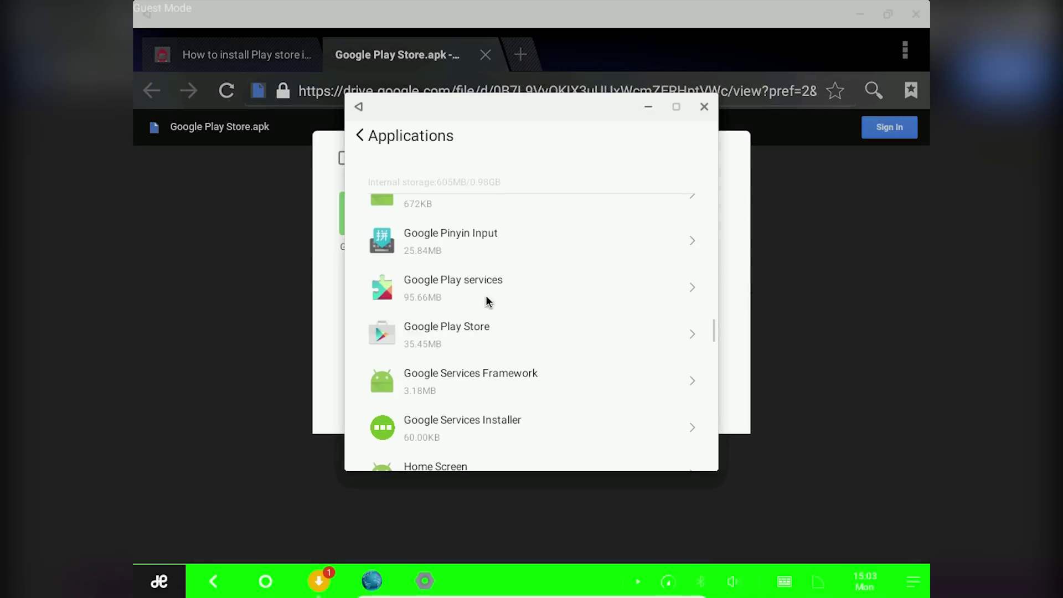
pyautogui.click(491, 378)
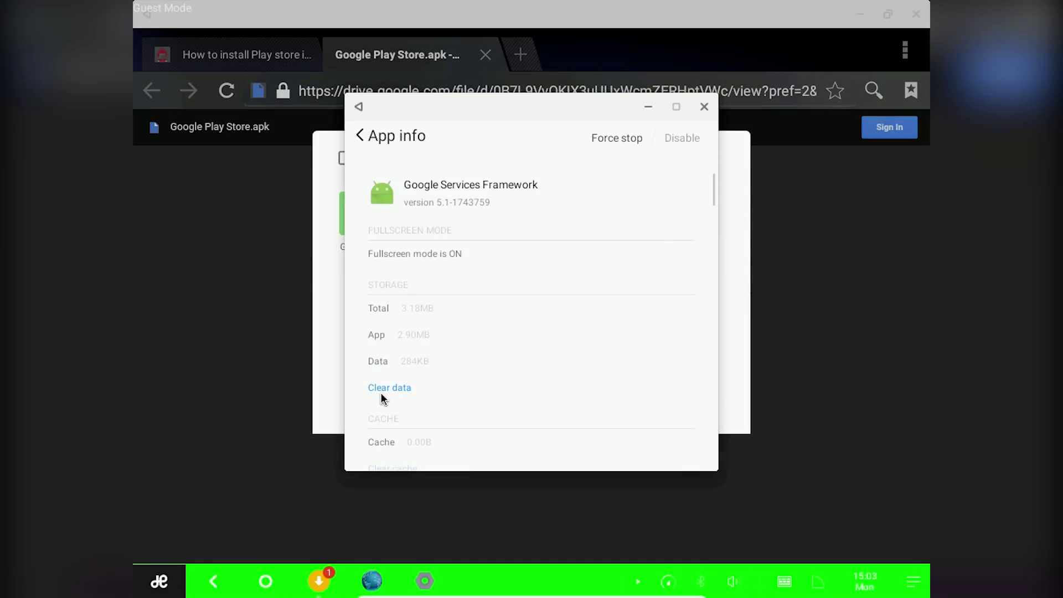
pyautogui.click(383, 394)
pyautogui.click(673, 290)
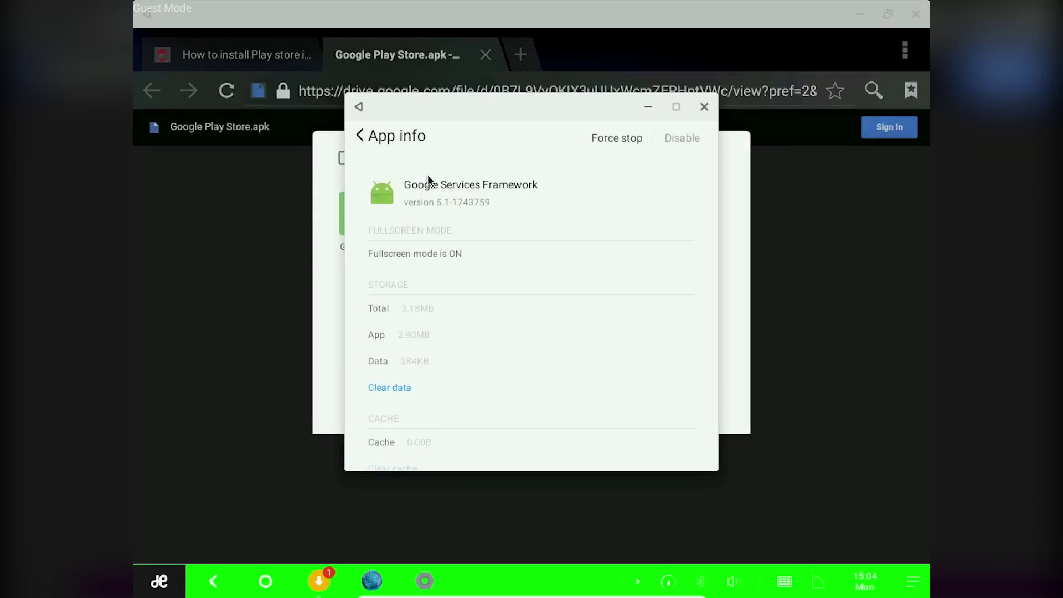
# Force-stop Google Play Store, clear its data to 0.00B, and close Settings.
pyautogui.click(361, 137)
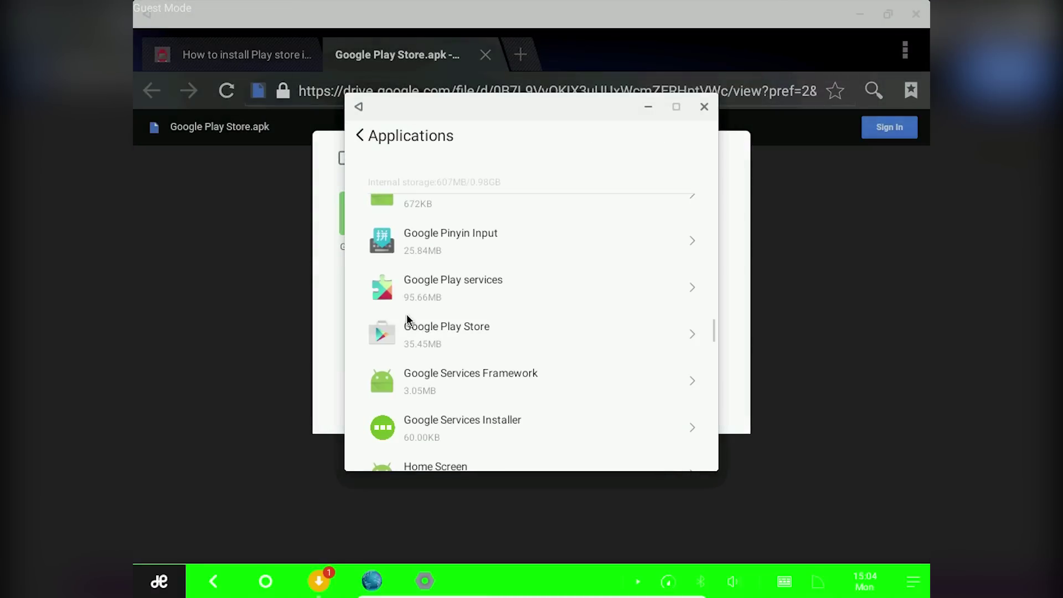
pyautogui.click(410, 341)
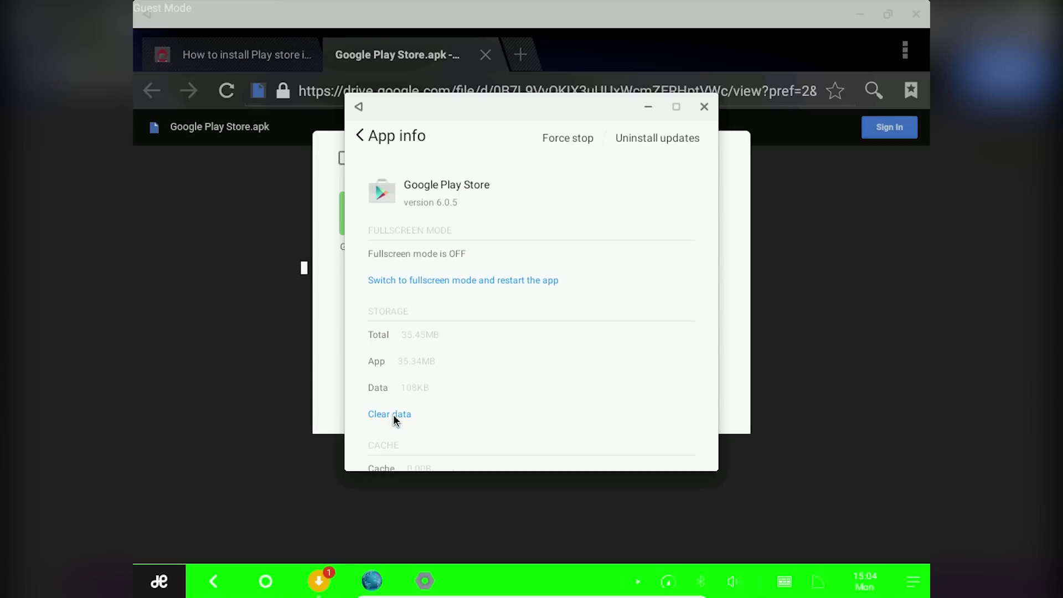
pyautogui.click(552, 143)
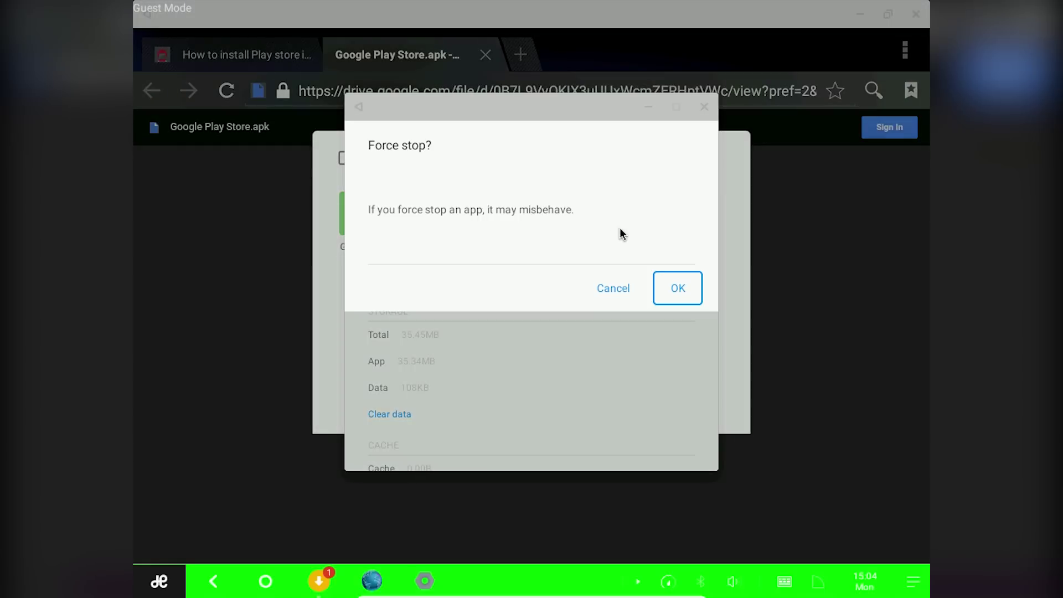
pyautogui.click(675, 289)
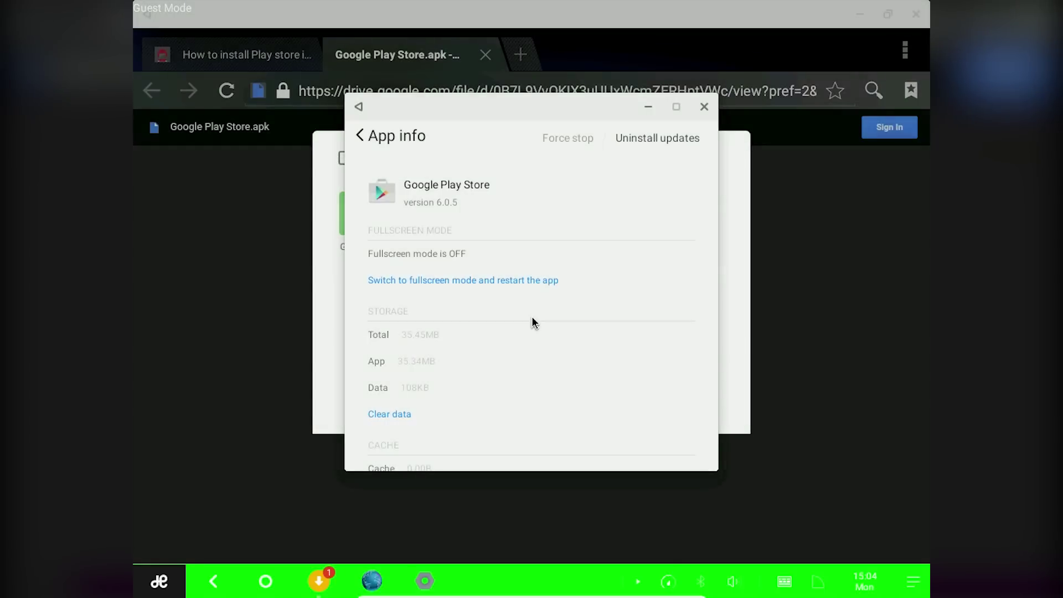
pyautogui.click(396, 421)
pyautogui.click(684, 288)
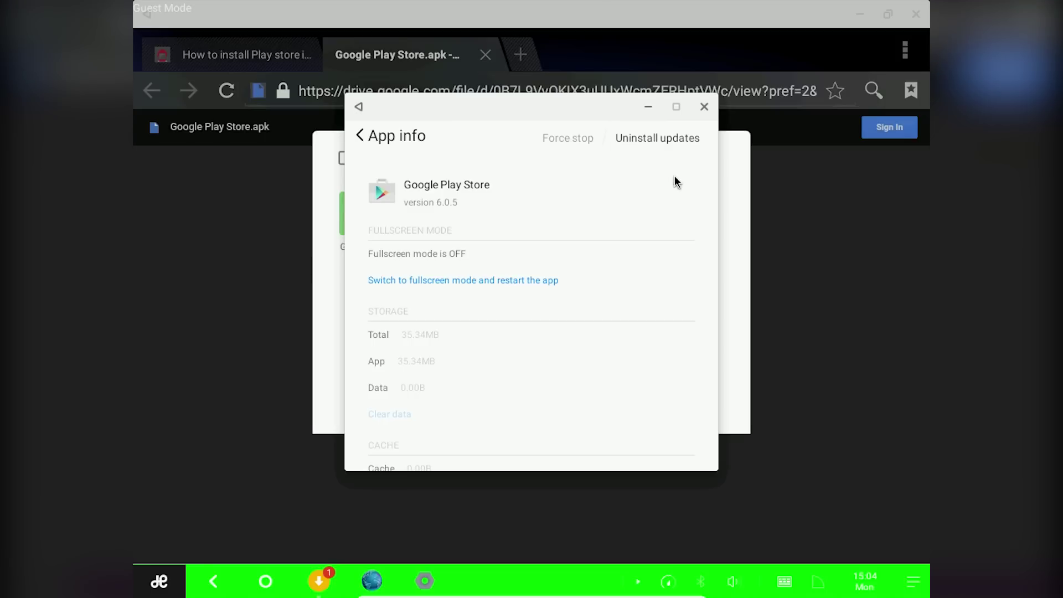
pyautogui.click(703, 106)
# Quit the Downloads app from the taskbar and close the browser window.
pyautogui.rightClick(318, 581)
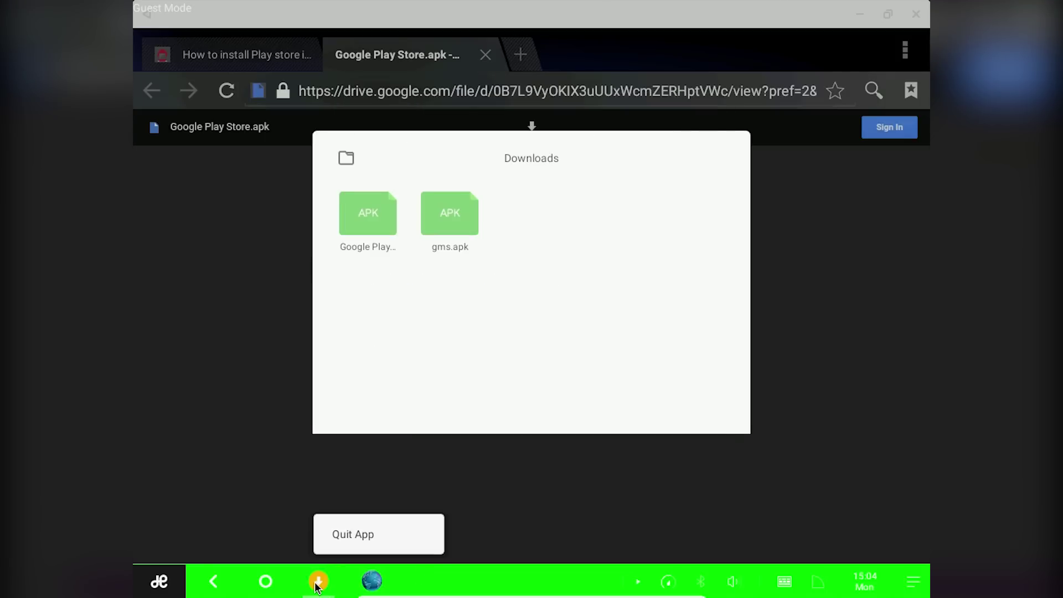
pyautogui.click(332, 532)
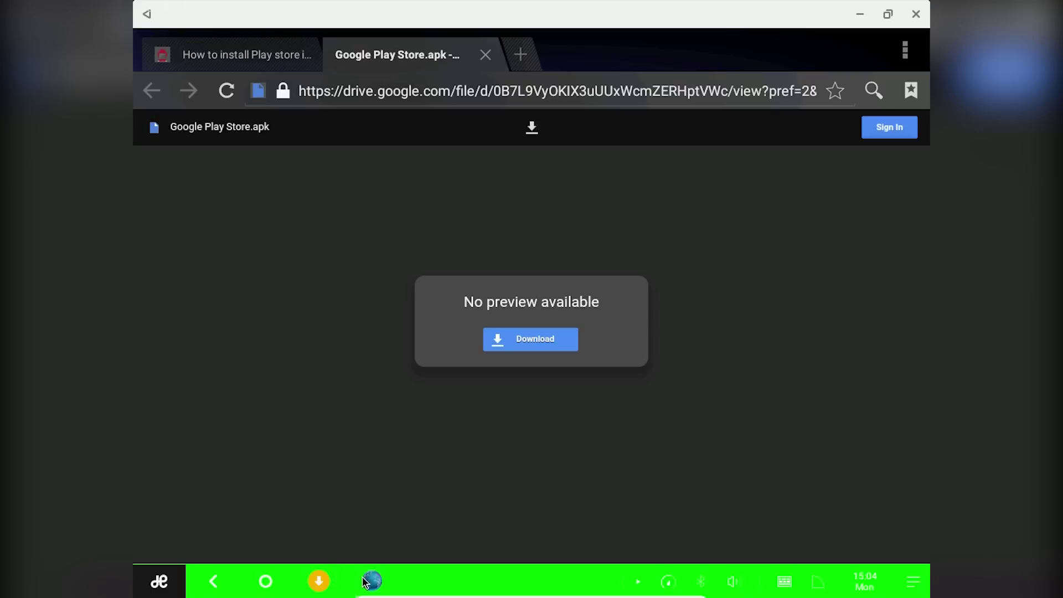
pyautogui.click(916, 14)
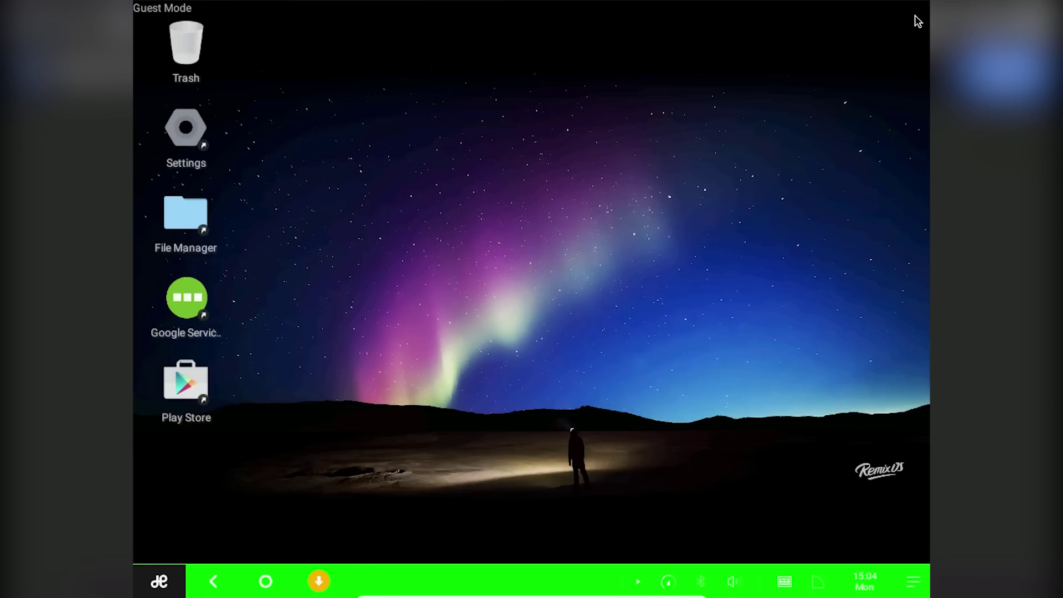
# Launch Play Store from the start launcher to reach the Google sign-in screen.
pyautogui.press('super')
pyautogui.click(551, 224)
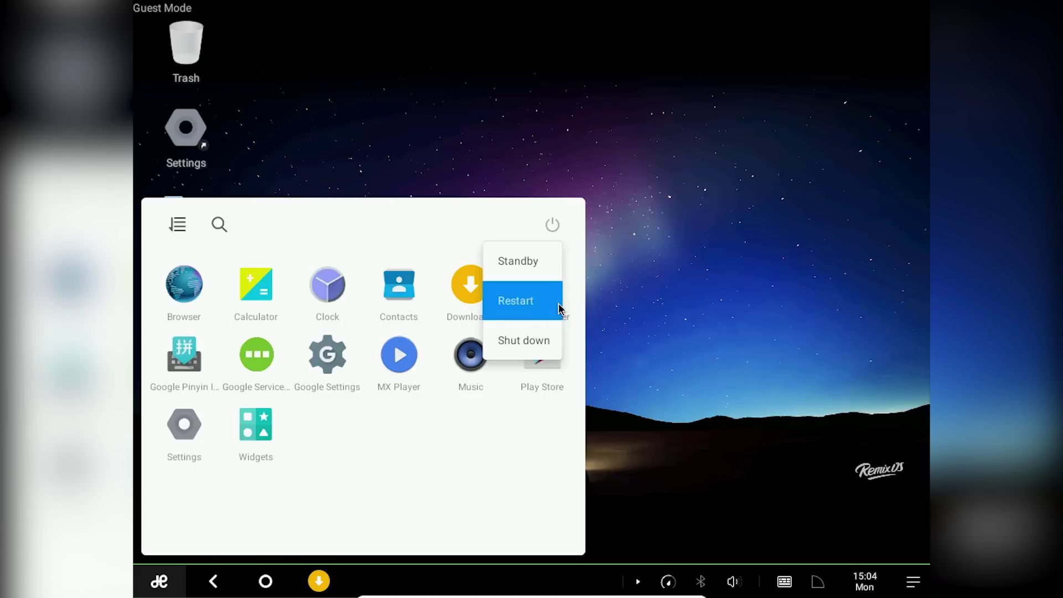
pyautogui.click(635, 328)
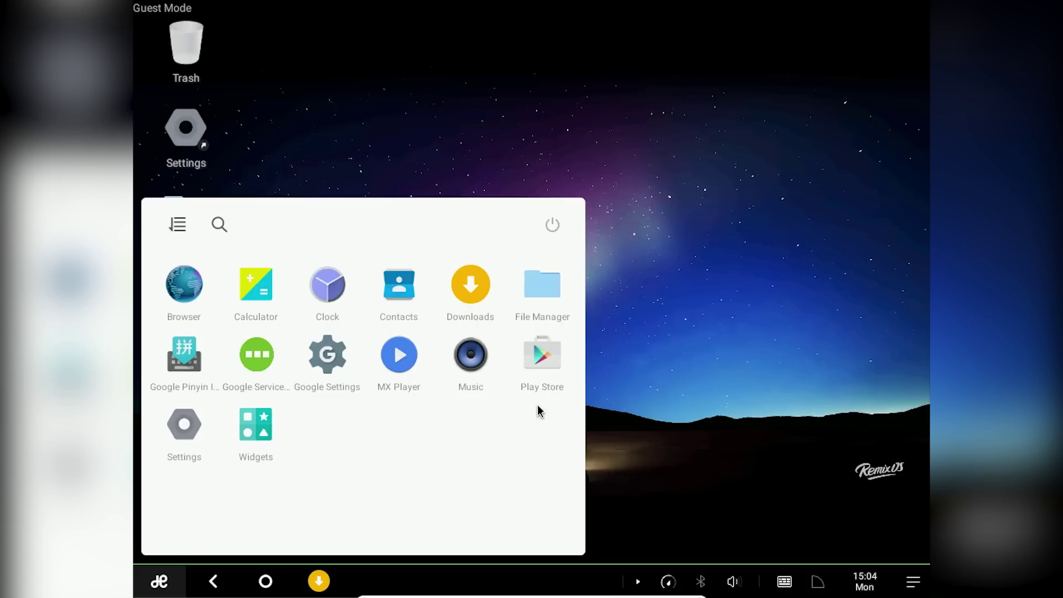
pyautogui.click(554, 365)
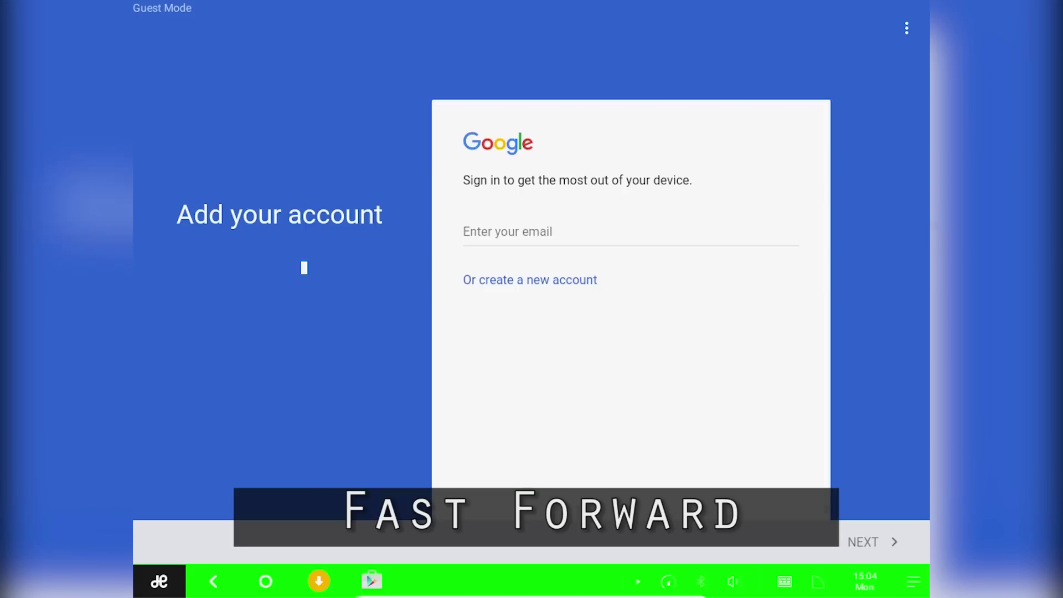
# Sign in with the Google account's e-mail and password, accept the terms and finish services setup.
pyautogui.press('Return')
pyautogui.write('****')
pyautogui.press('Return')
pyautogui.click(862, 544)
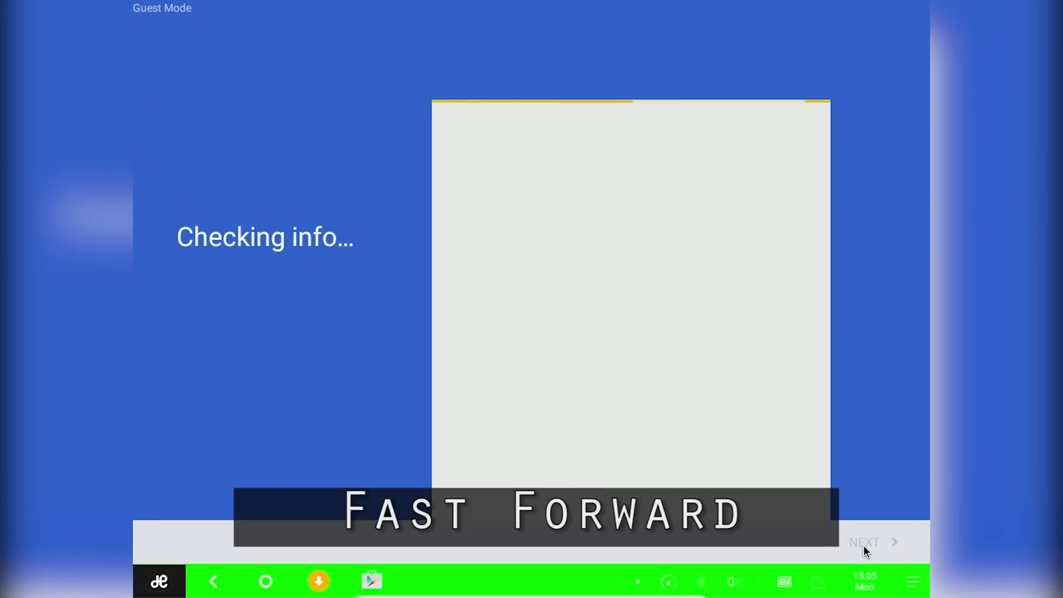
pyautogui.click(872, 542)
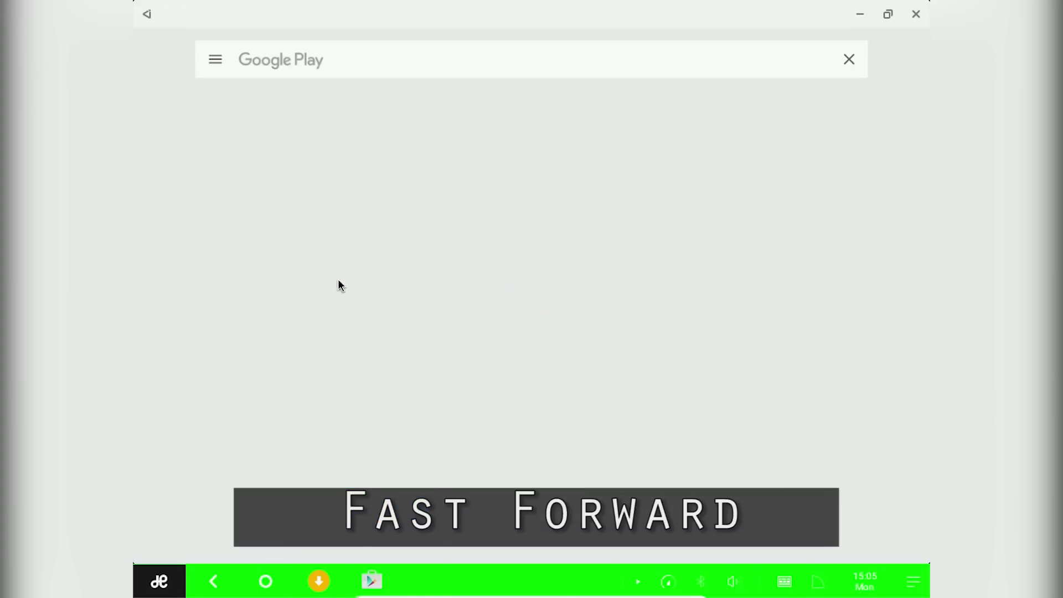
# View installed apps under My apps, then close Play Store.
pyautogui.click(164, 53)
pyautogui.click(174, 68)
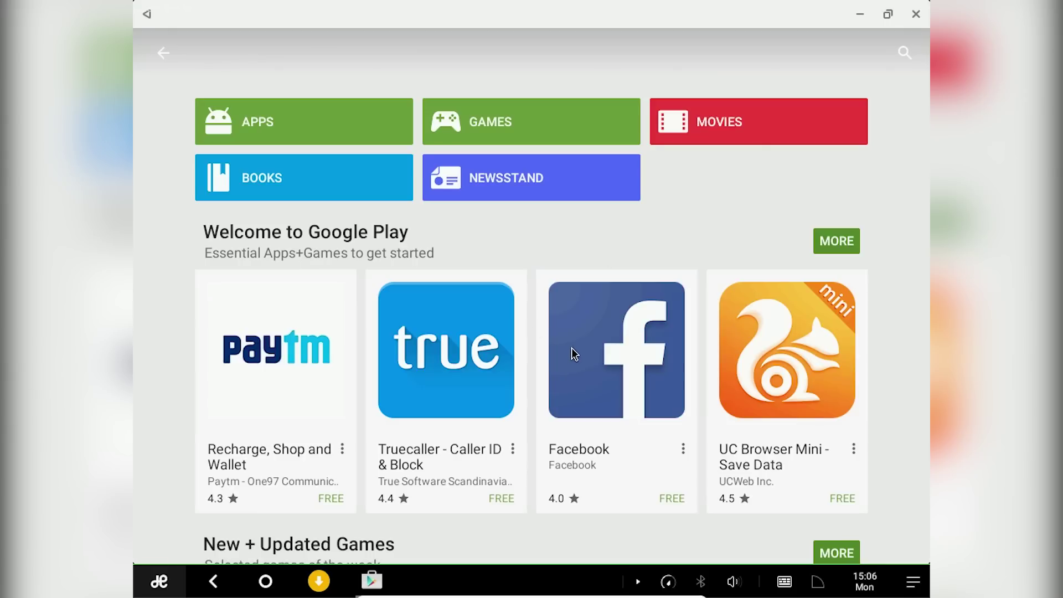
pyautogui.click(913, 16)
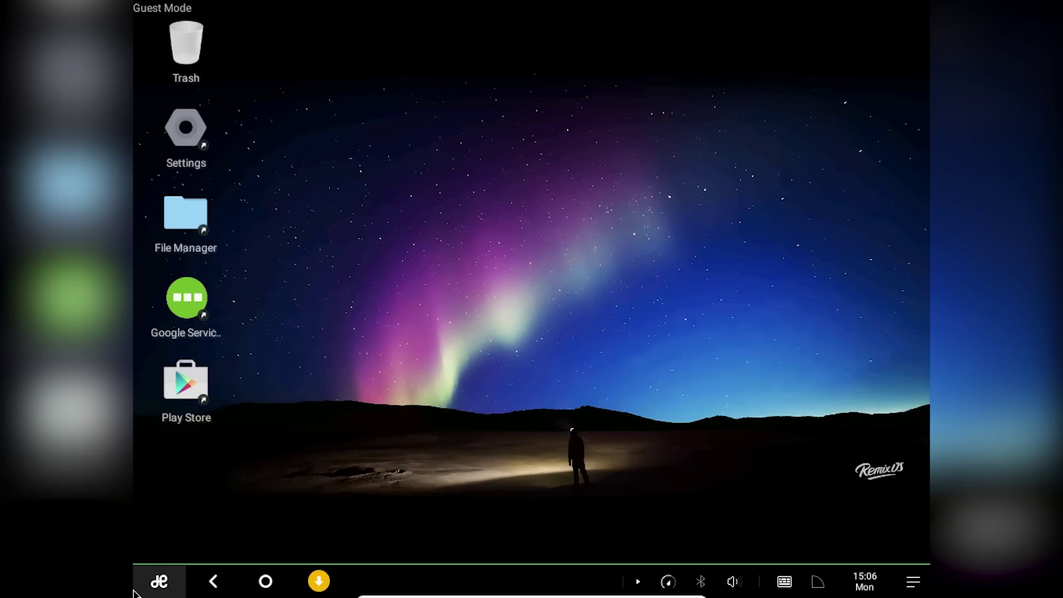
# Search the web for 'google play services' and open its Google Play Store page.
pyautogui.click(690, 374)
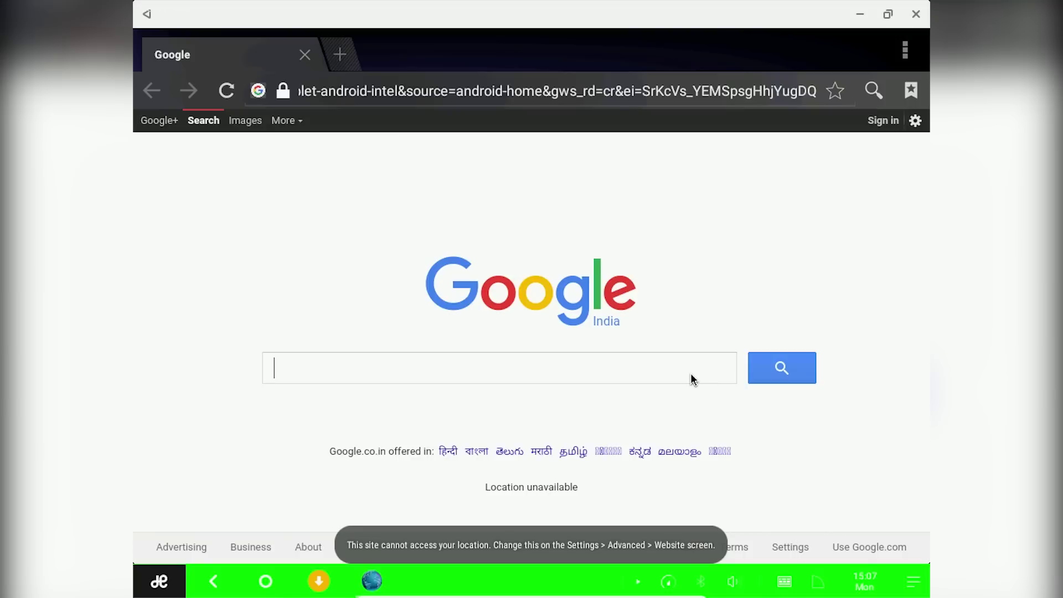
pyautogui.write('google play services')
pyautogui.press('Return')
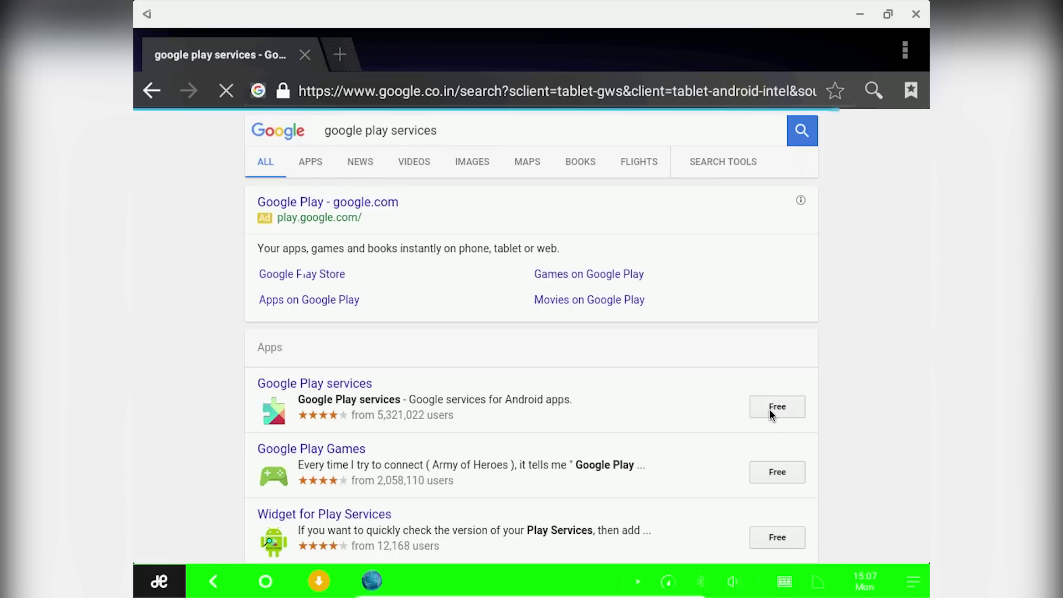
pyautogui.click(798, 407)
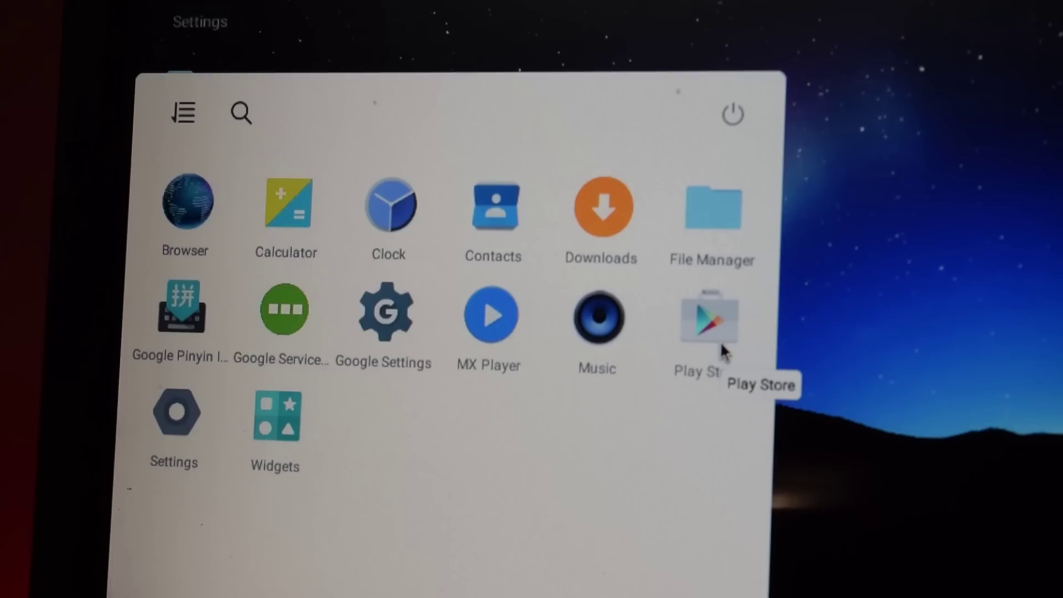
# Launch Play Store from the app launcher.
pyautogui.click(720, 346)
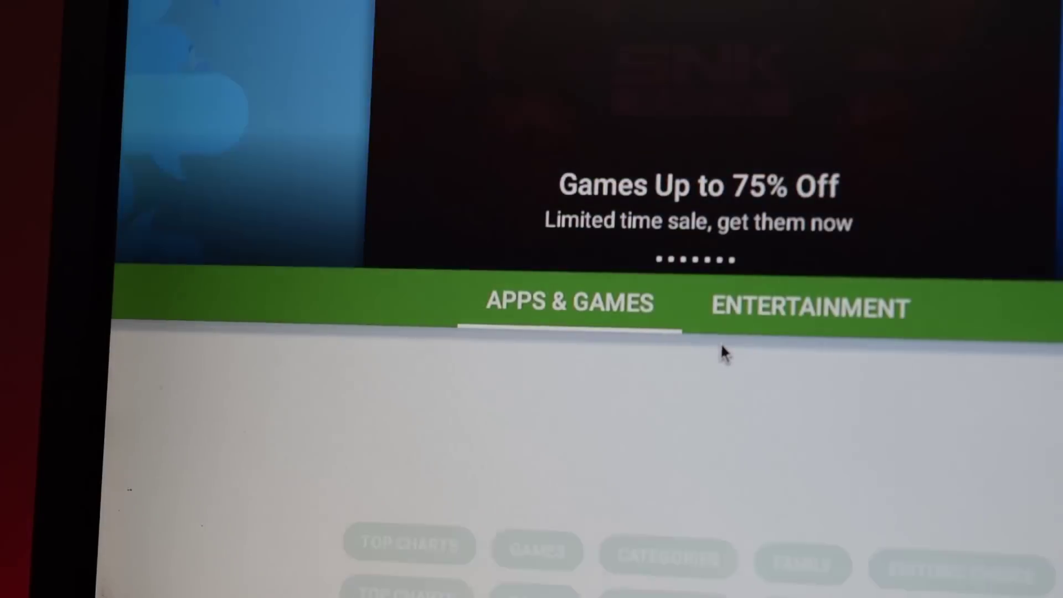